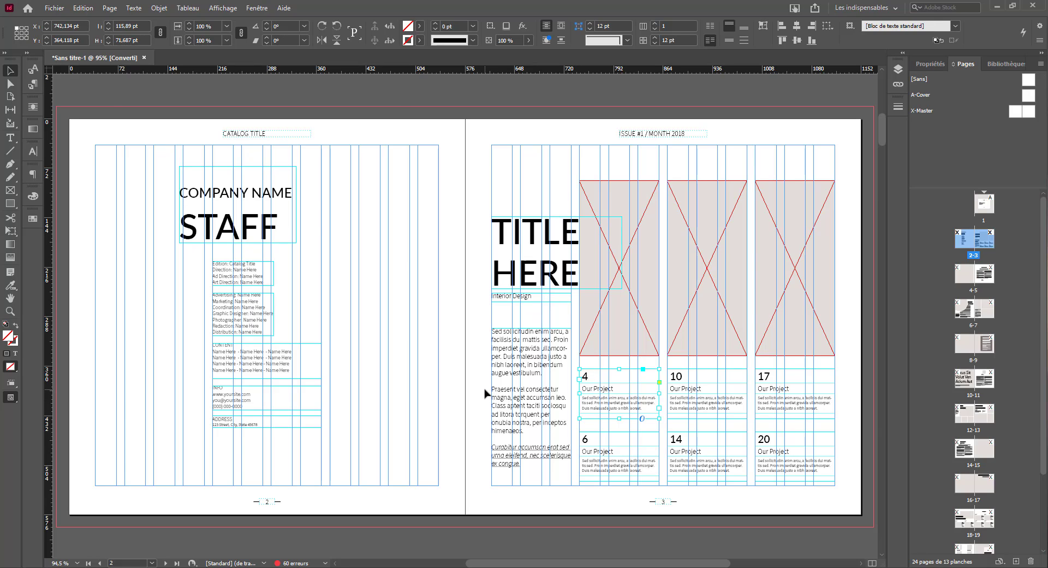
# - Show the layout in preview mode without guides and frames, and look over the spreads from page 2 to page 7
pyautogui.press('w')
pyautogui.press('w')
pyautogui.press('w')
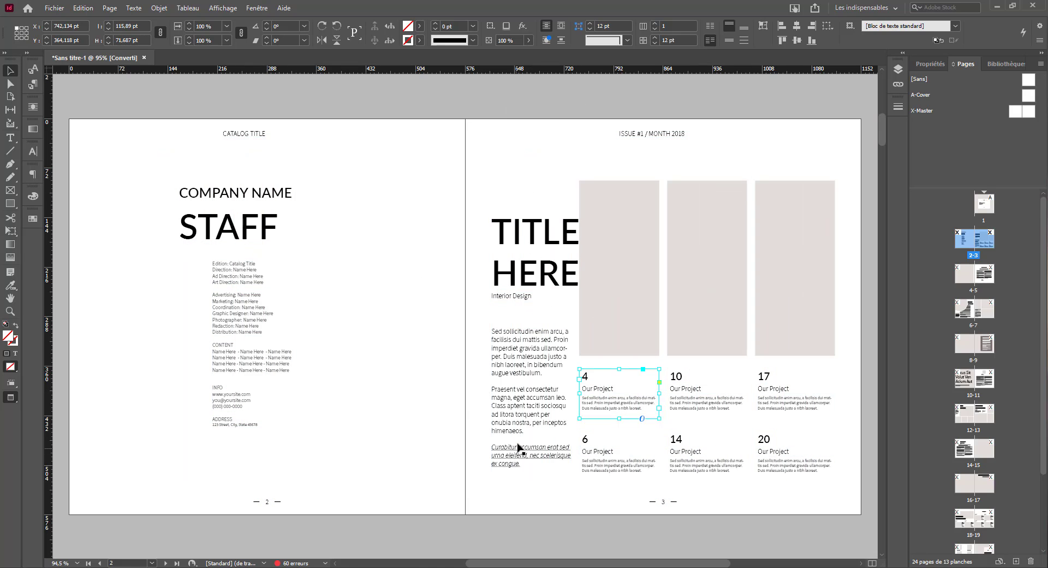
pyautogui.scroll(-3, 507, 425)
pyautogui.scroll(-13, 506, 421)
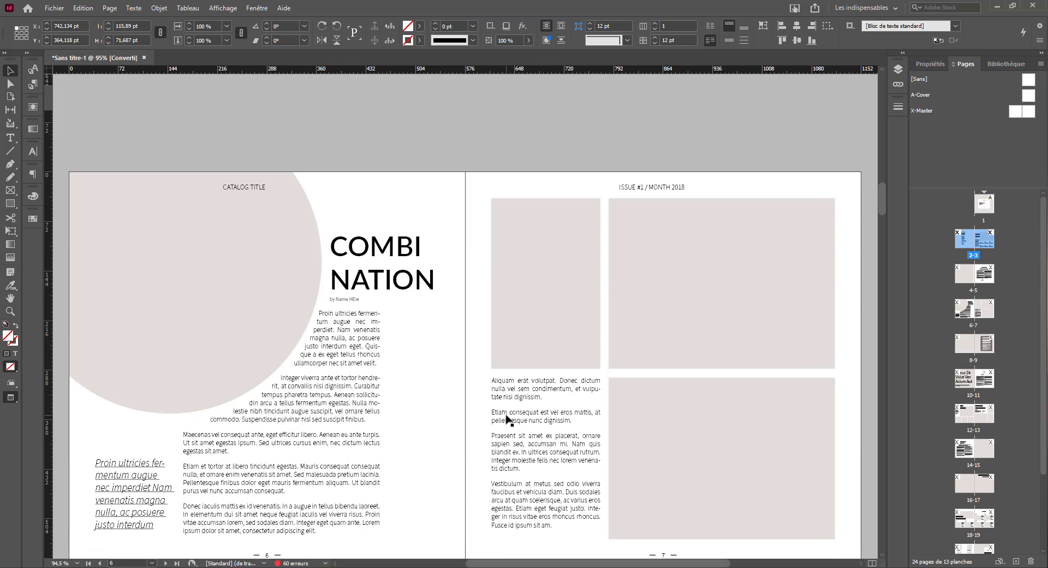
pyautogui.scroll(-9, 506, 419)
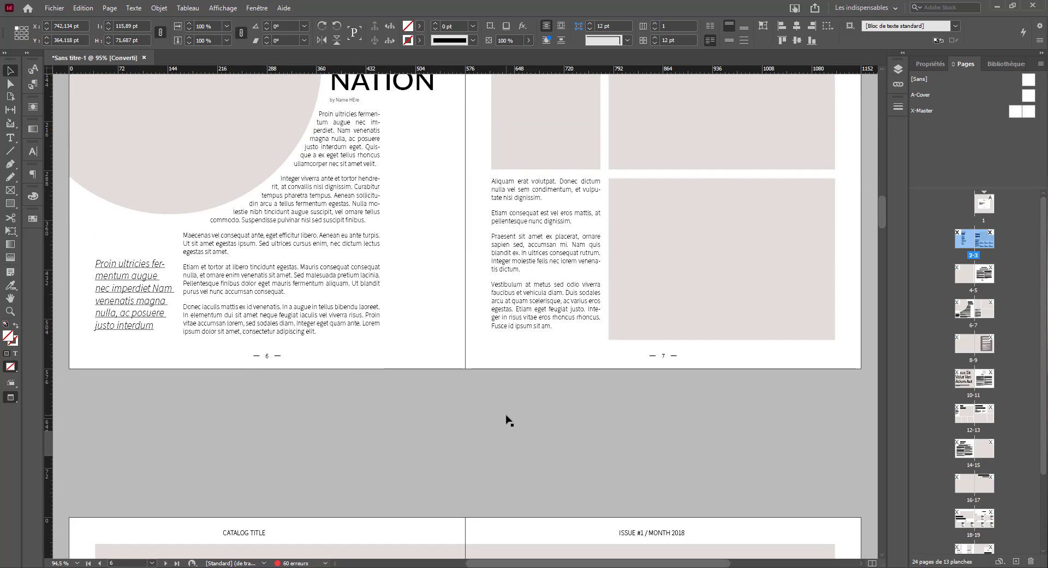
pyautogui.scroll(7, 508, 417)
pyautogui.scroll(12, 507, 417)
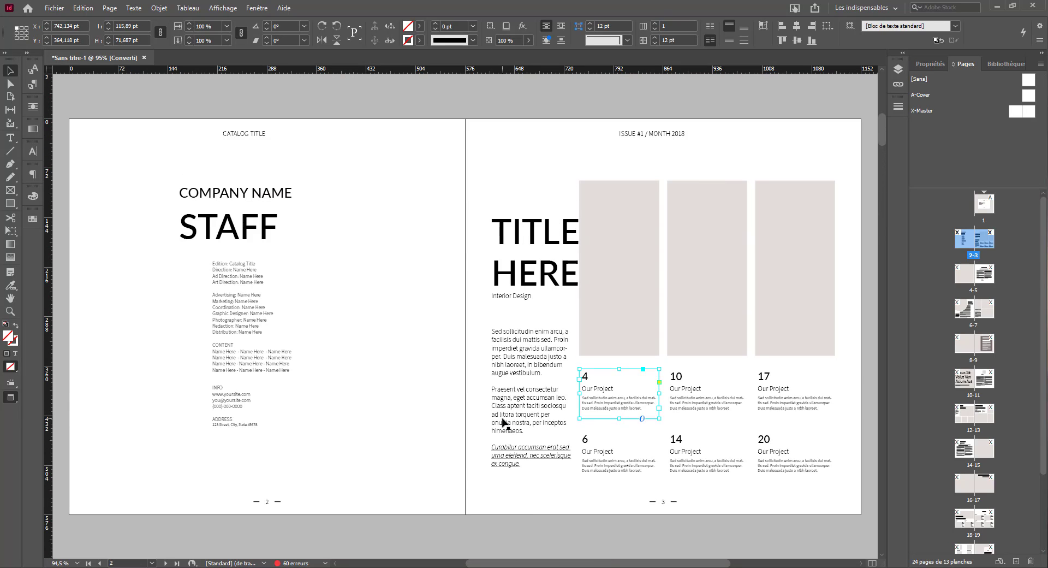
# - Open the cross-references controls (Références croisées) and place them over page 2, clear of the contents on page 3
pyautogui.click(497, 418)
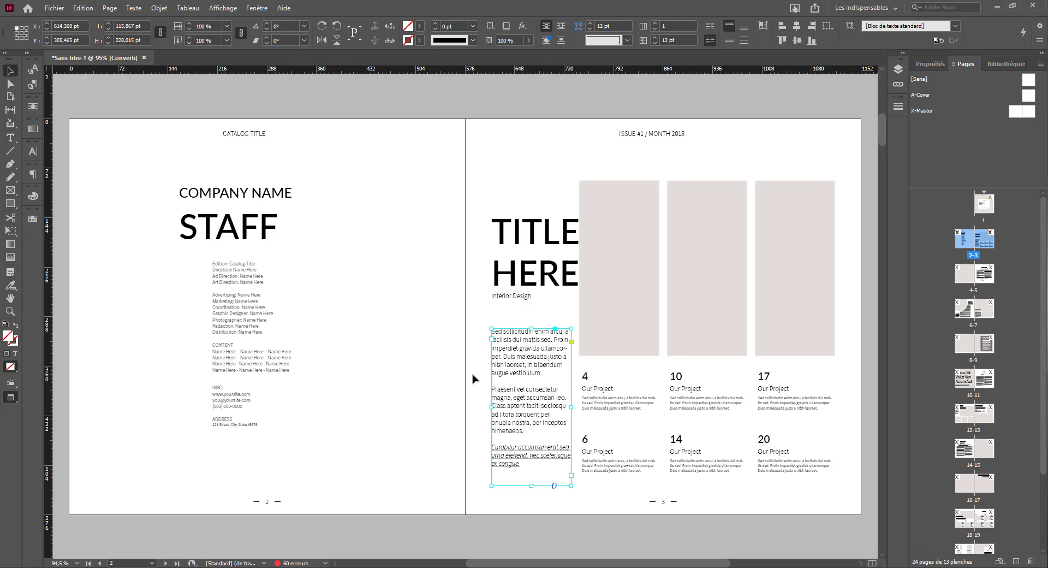
pyautogui.click(258, 9)
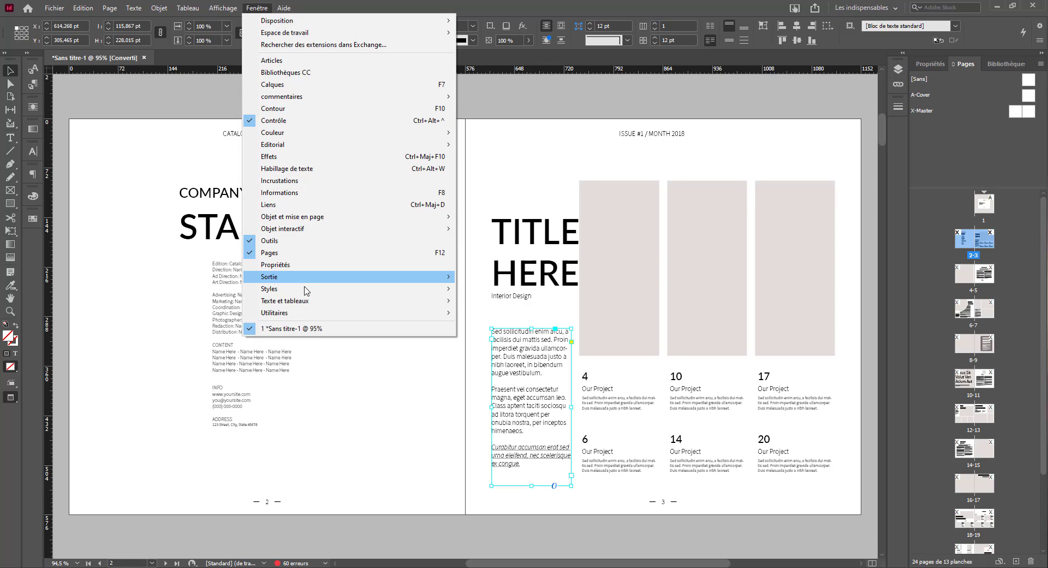
pyautogui.moveTo(312, 302)
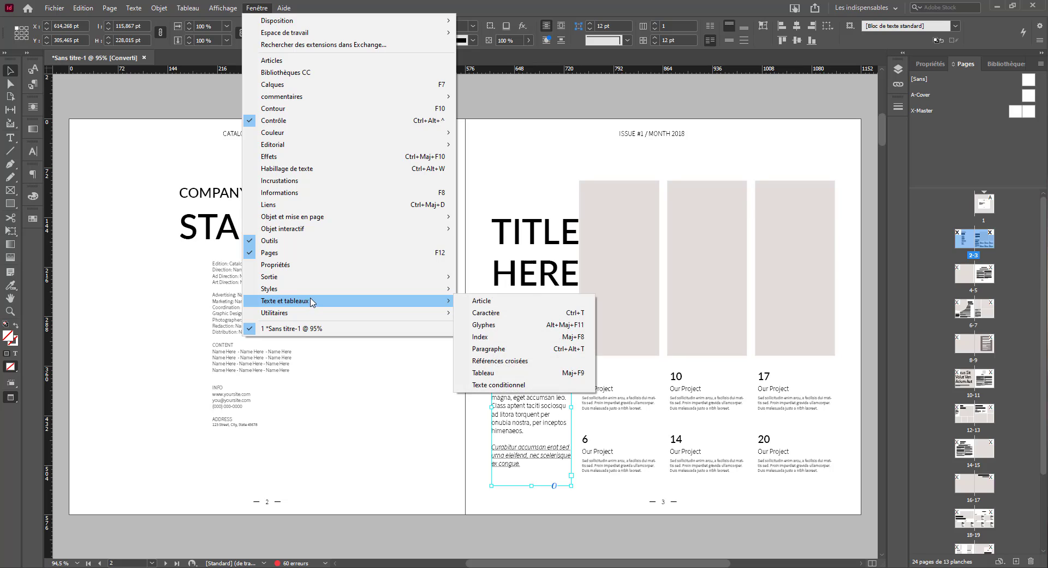
pyautogui.click(497, 361)
pyautogui.moveTo(405, 187); pyautogui.dragTo(267, 152)
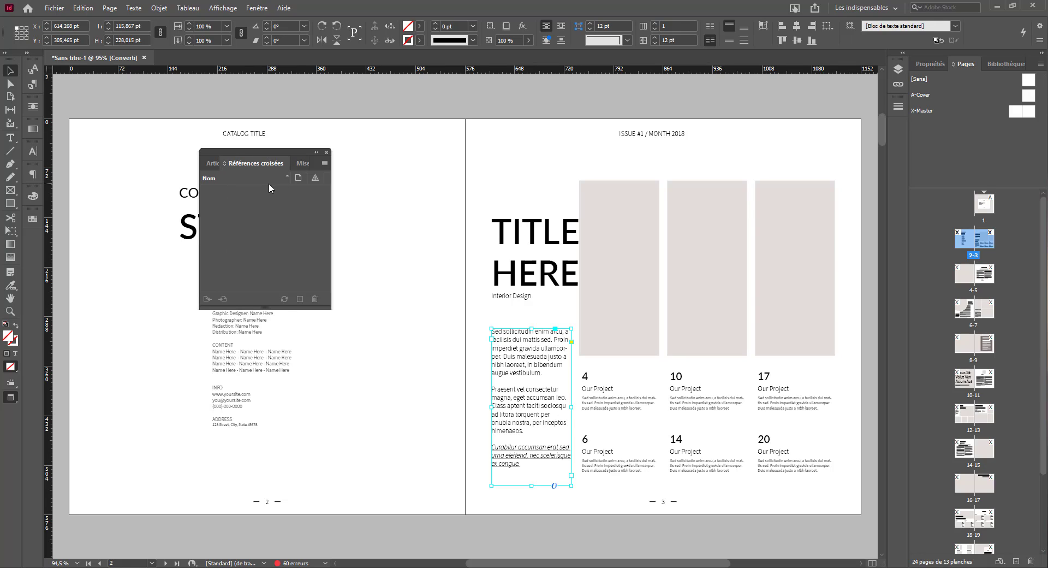
# - Select the words "Our Project" under number 4 on page 3
pyautogui.click(600, 394)
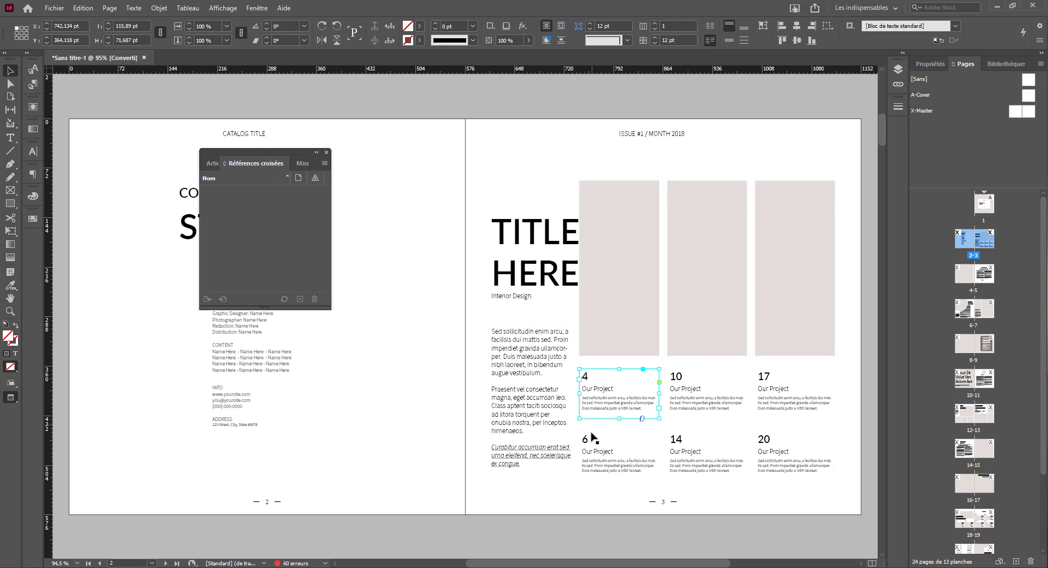
pyautogui.doubleClick(626, 388)
pyautogui.moveTo(625, 388); pyautogui.dragTo(578, 390)
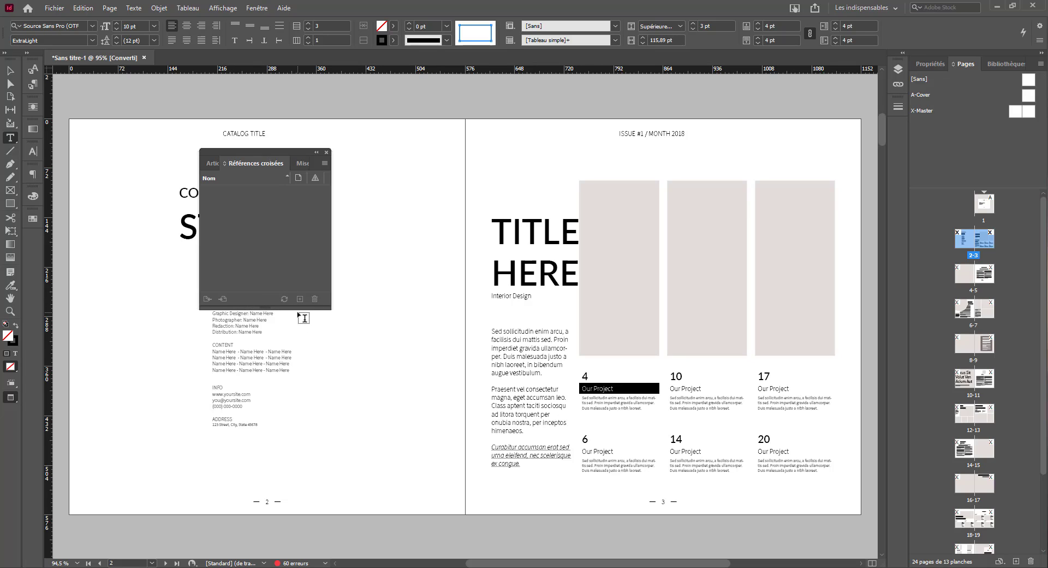
pyautogui.click(613, 389)
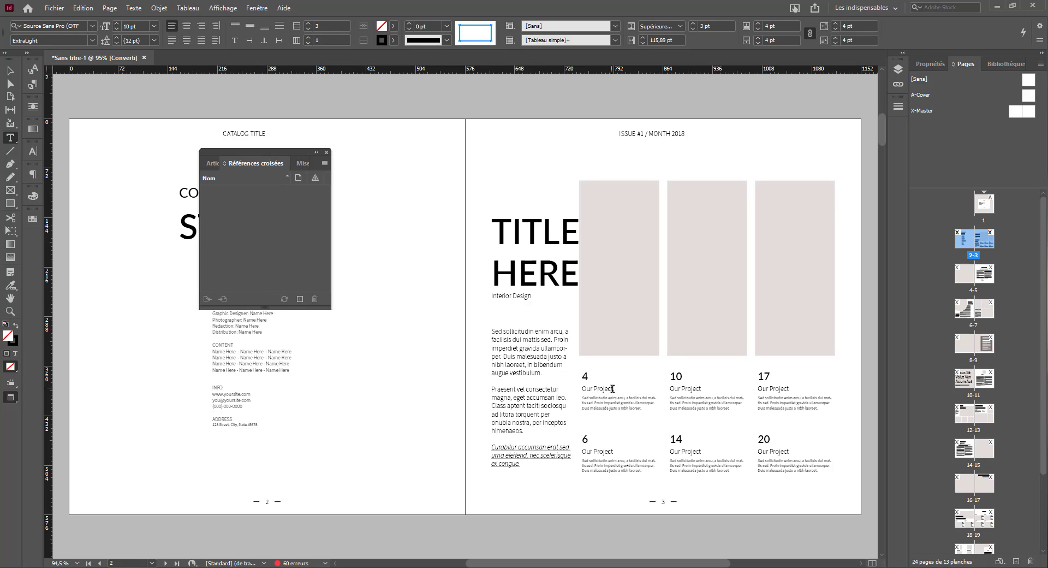
pyautogui.moveTo(615, 389); pyautogui.dragTo(584, 389)
pyautogui.click(596, 388)
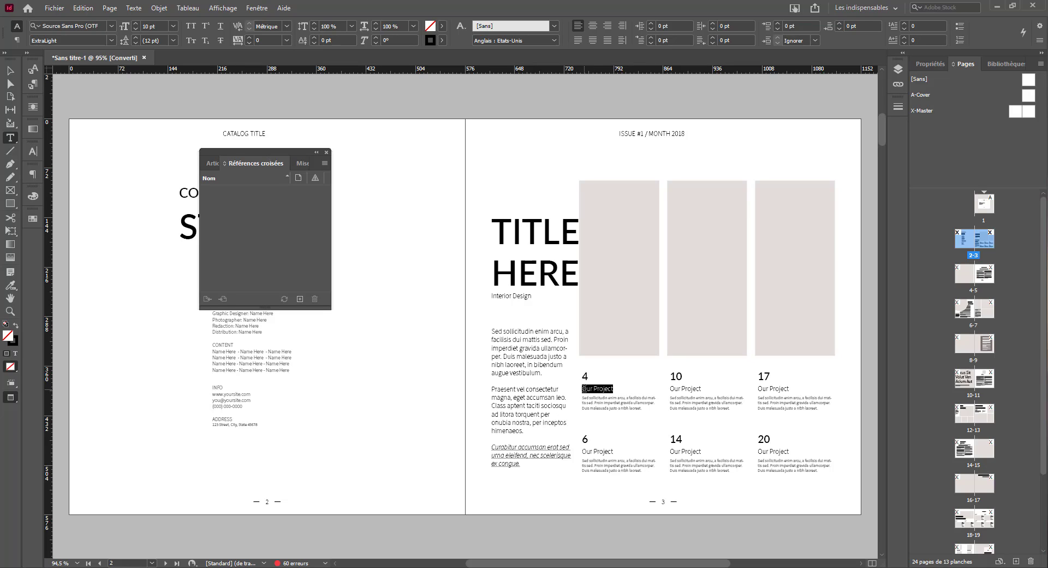
# - Examine the link types and target paragraph styles offered for a new cross-reference on the selected text, and cancel it
pyautogui.click(299, 299)
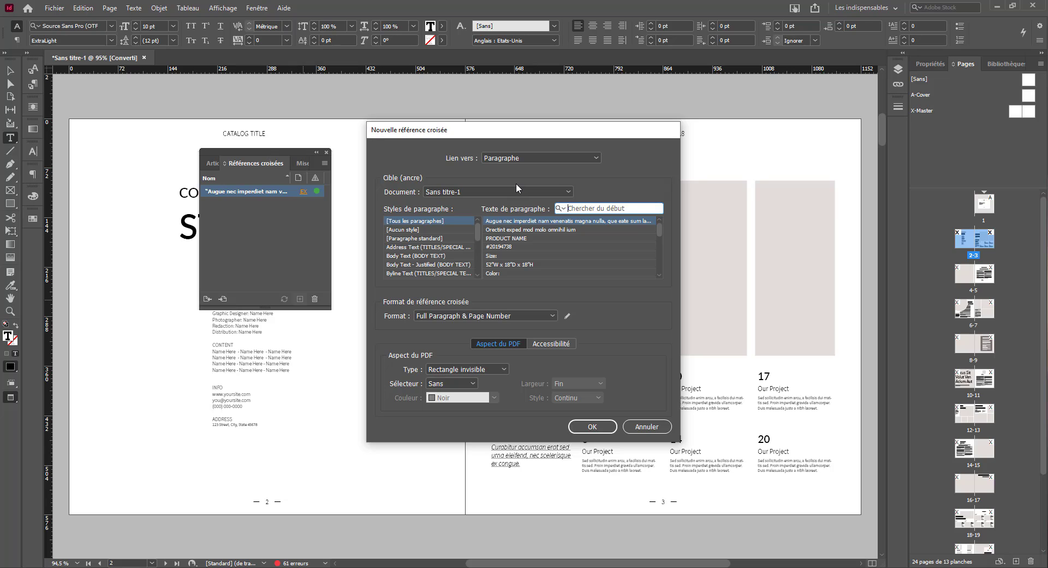
pyautogui.click(519, 163)
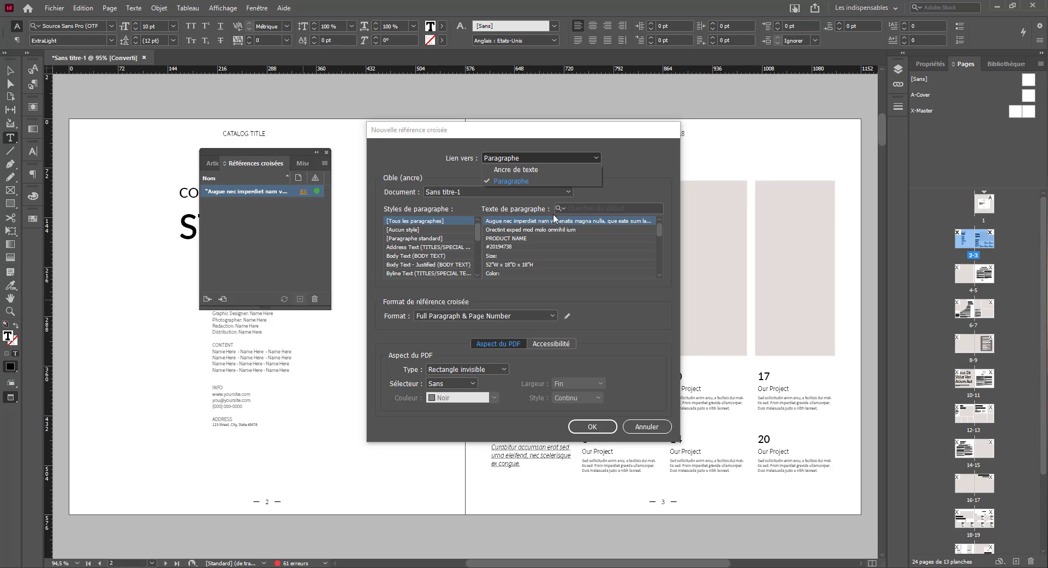
pyautogui.click(516, 184)
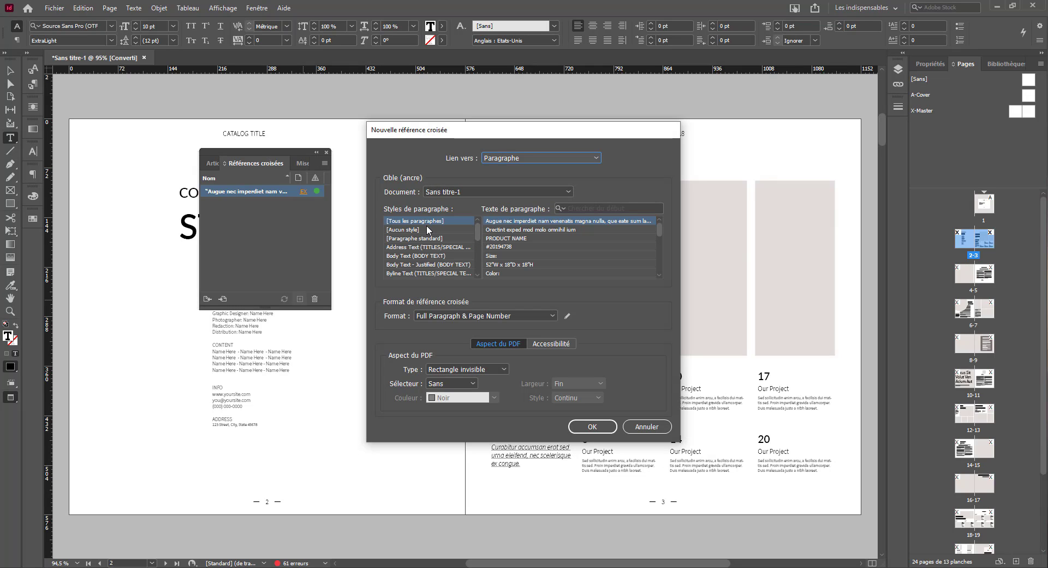
pyautogui.scroll(-4, 426, 225)
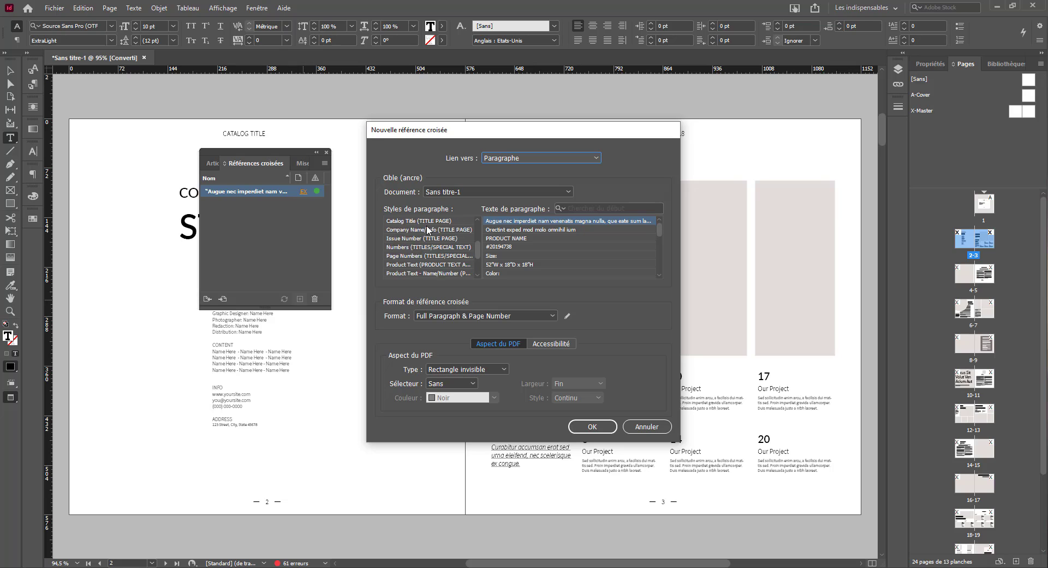
pyautogui.scroll(4, 427, 229)
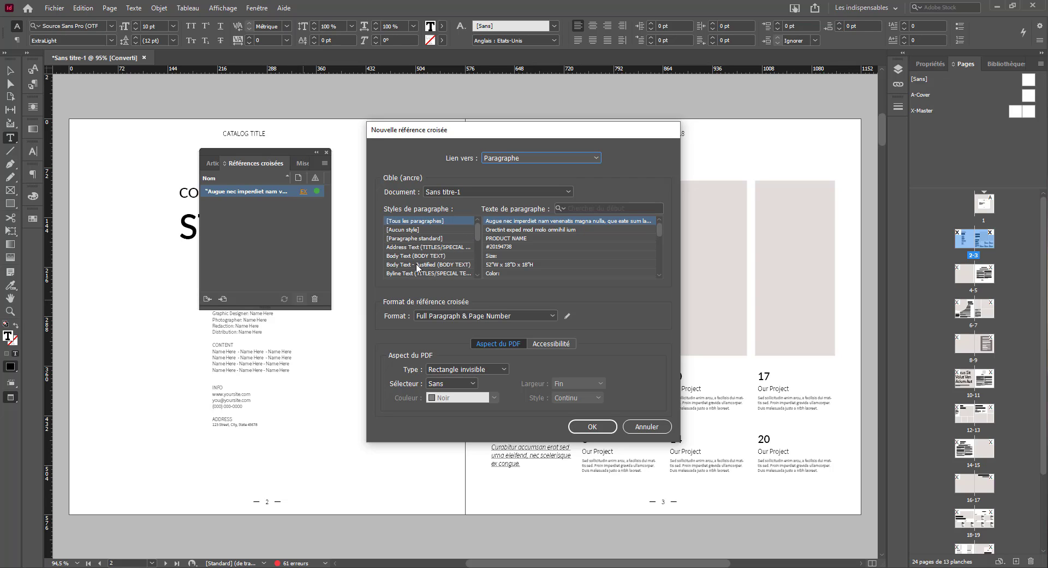
pyautogui.scroll(-2, 418, 265)
pyautogui.scroll(2, 420, 264)
pyautogui.click(647, 427)
# - Check which paragraph style is applied to the INTRODUCTION heading on page 5
pyautogui.scroll(-3, 581, 389)
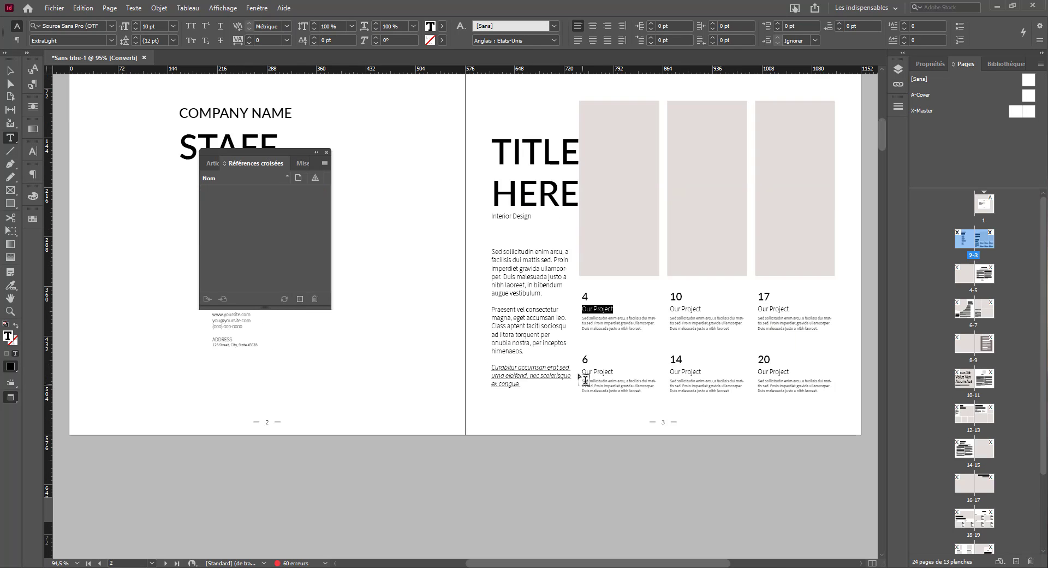
pyautogui.scroll(-12, 584, 379)
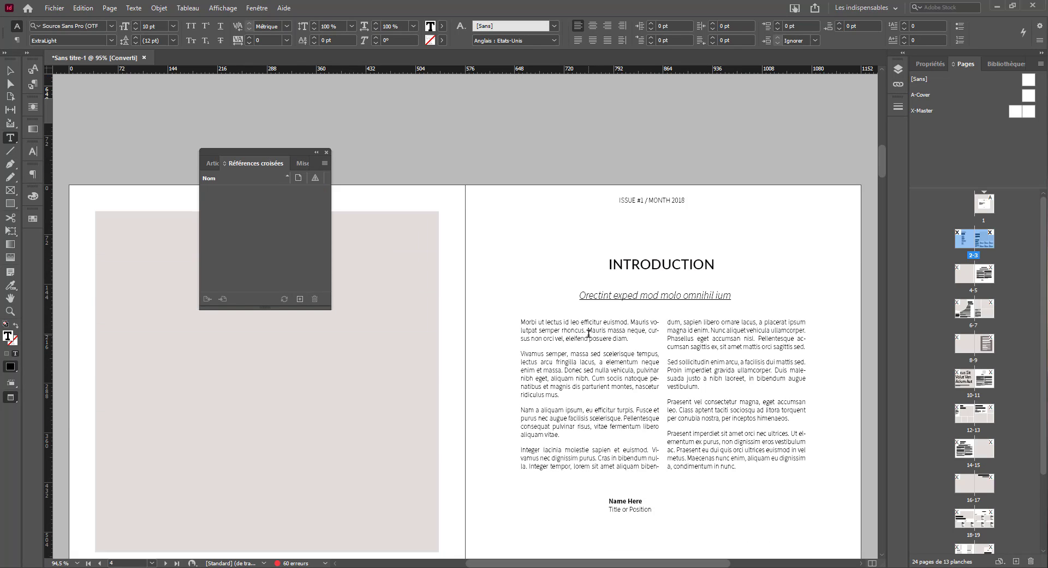
pyautogui.scroll(-7, 588, 332)
pyautogui.scroll(9, 591, 338)
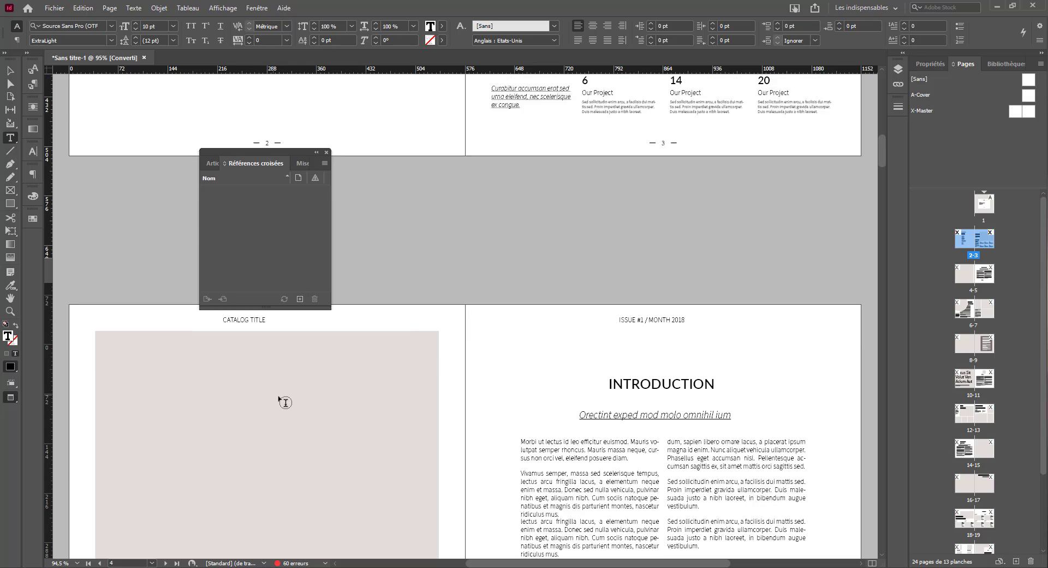
pyautogui.scroll(-5, 232, 361)
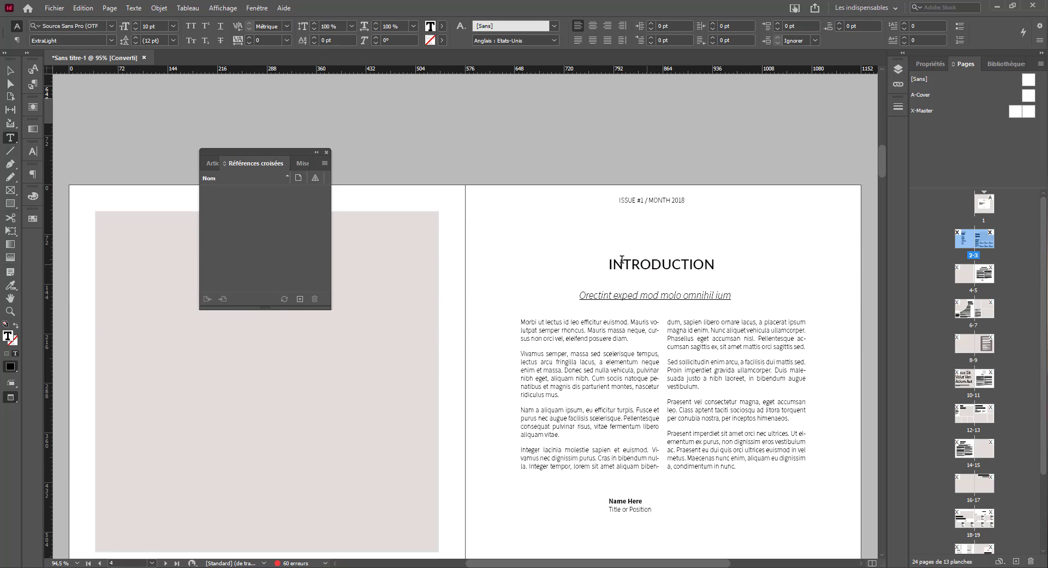
pyautogui.moveTo(612, 263); pyautogui.dragTo(708, 264)
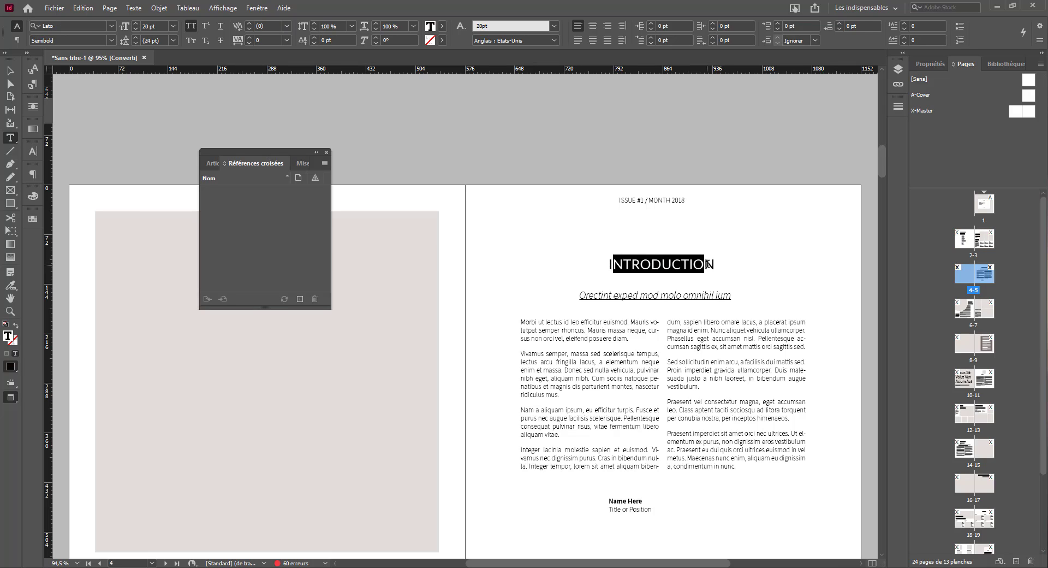
pyautogui.click(31, 172)
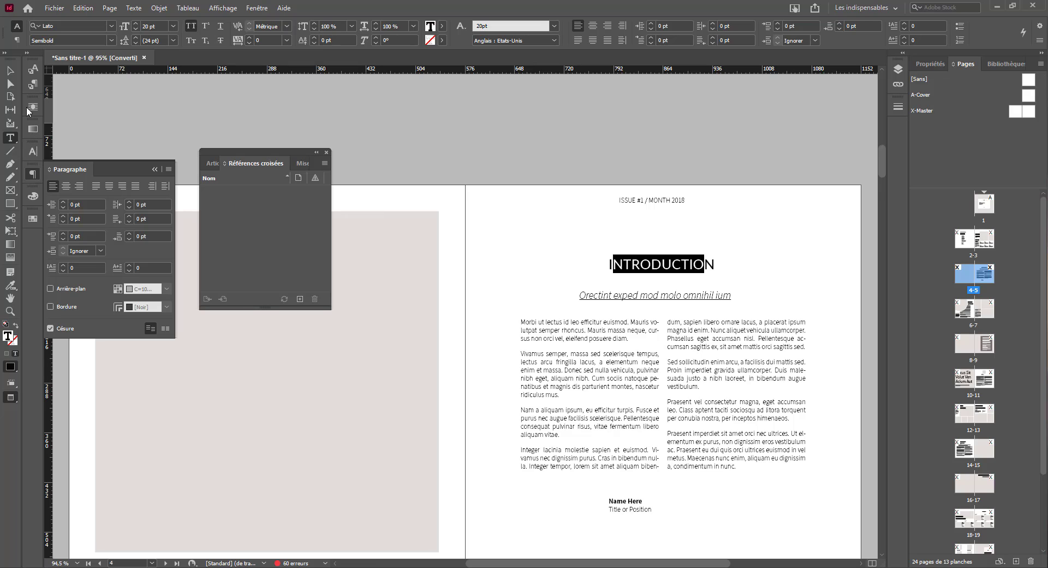
pyautogui.click(33, 84)
pyautogui.click(257, 8)
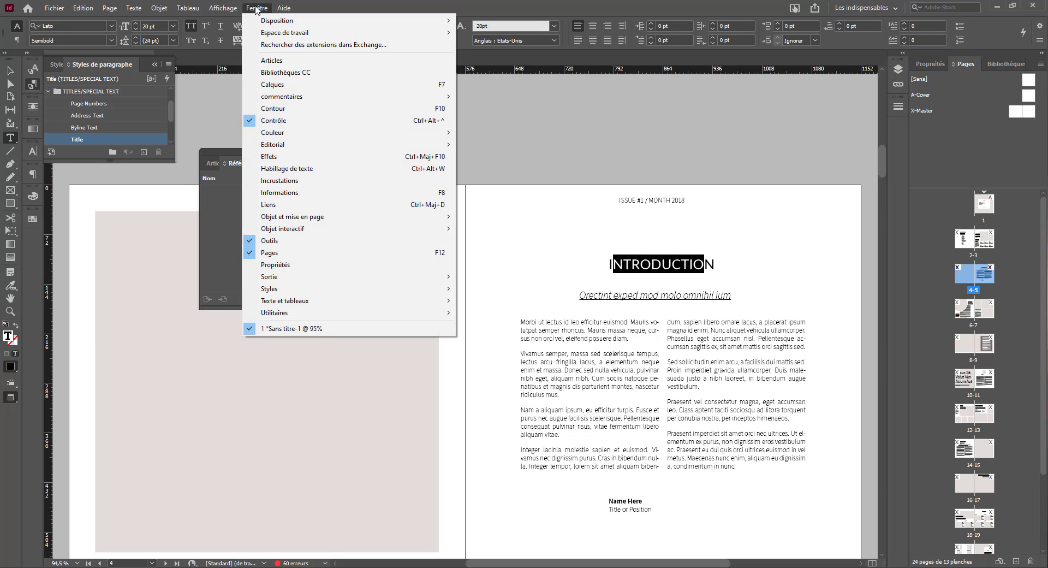
pyautogui.moveTo(327, 289)
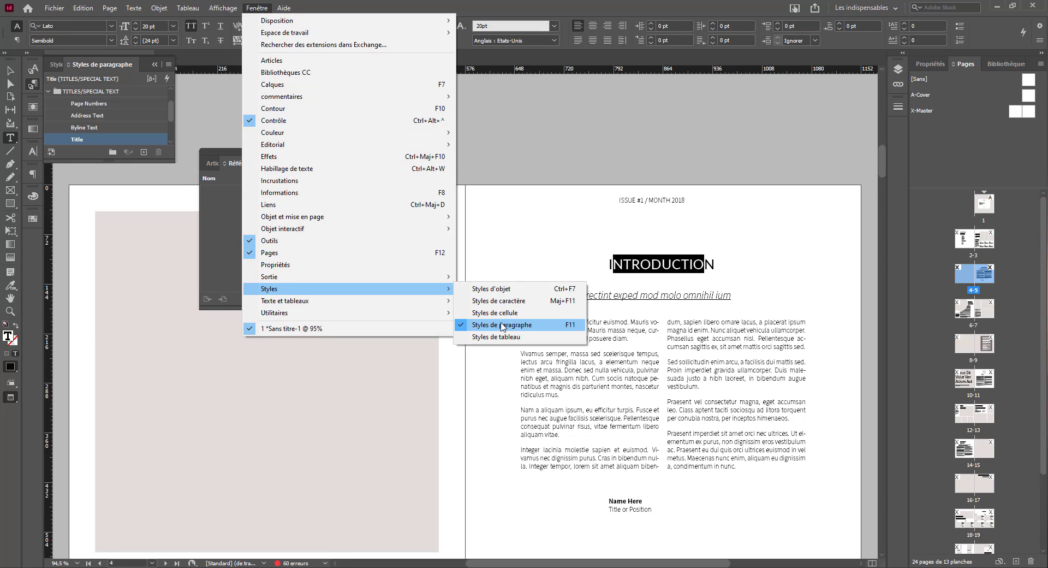
pyautogui.click(76, 141)
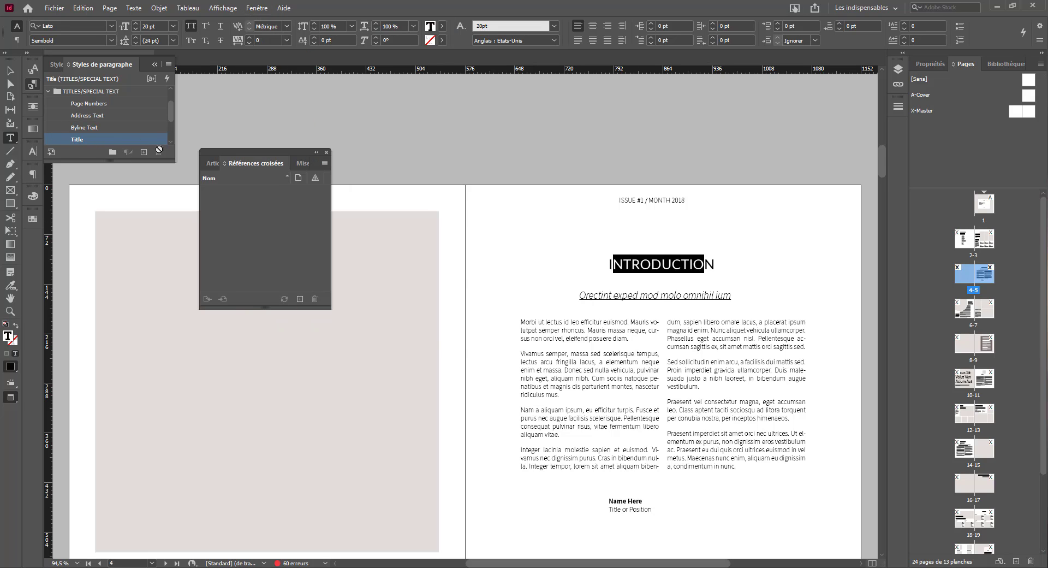
# - Start a new cross-reference from "Our Project" under number 4 on page 3, targeting the Introduction paragraph in the Title (TITLES/SPECIAL TEXT) style
pyautogui.scroll(5, 468, 271)
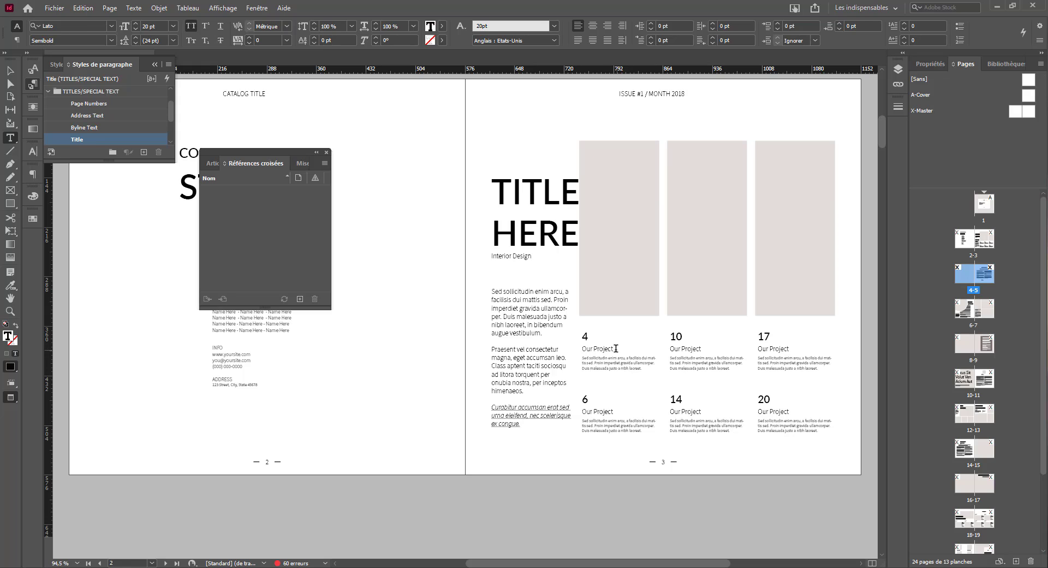
pyautogui.moveTo(616, 348); pyautogui.dragTo(582, 350)
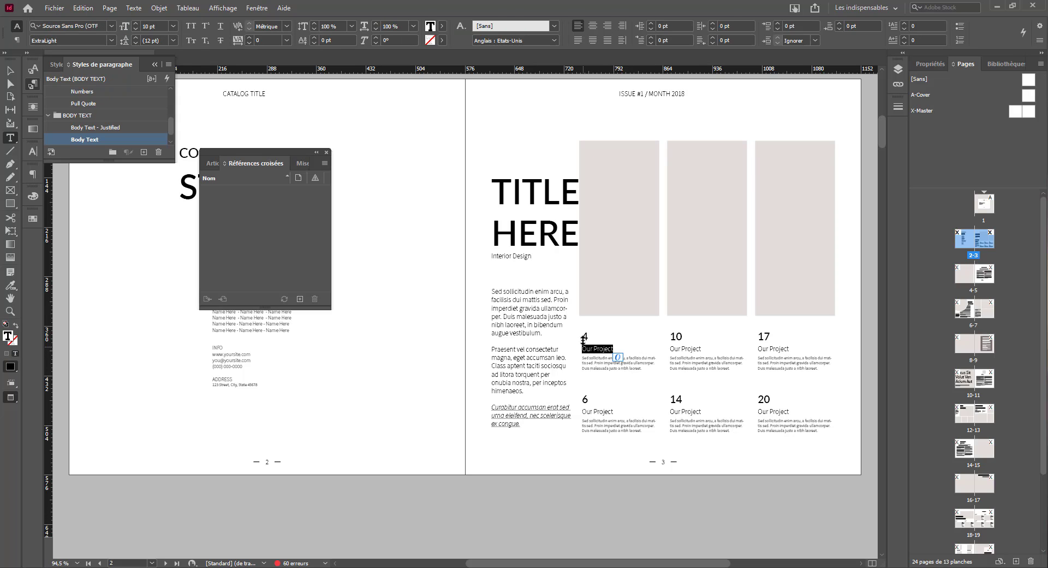
pyautogui.click(300, 299)
pyautogui.scroll(-2, 418, 241)
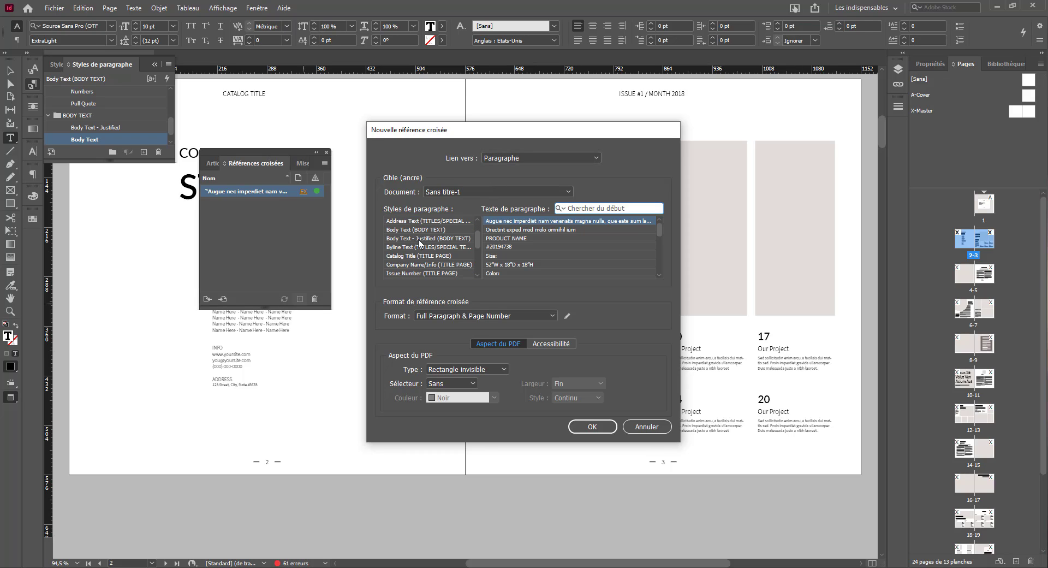
pyautogui.scroll(-3, 419, 242)
pyautogui.scroll(-2, 419, 241)
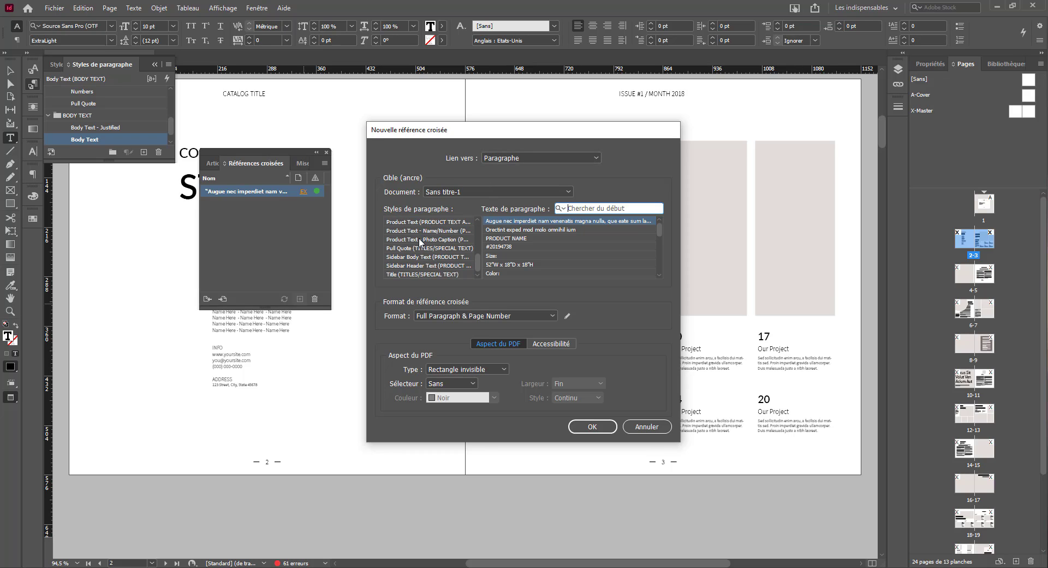
pyautogui.click(413, 274)
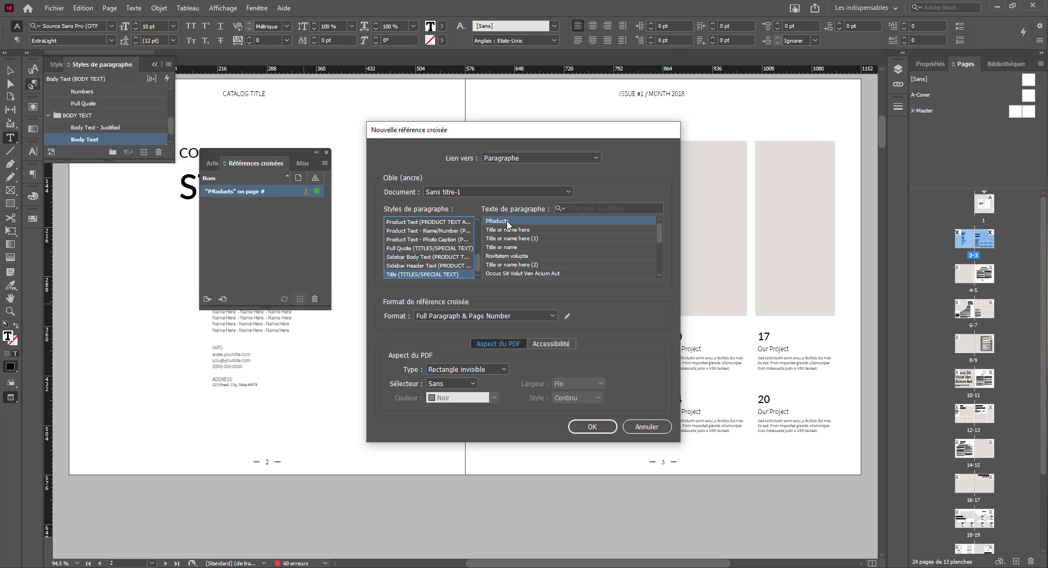
pyautogui.scroll(-3, 504, 240)
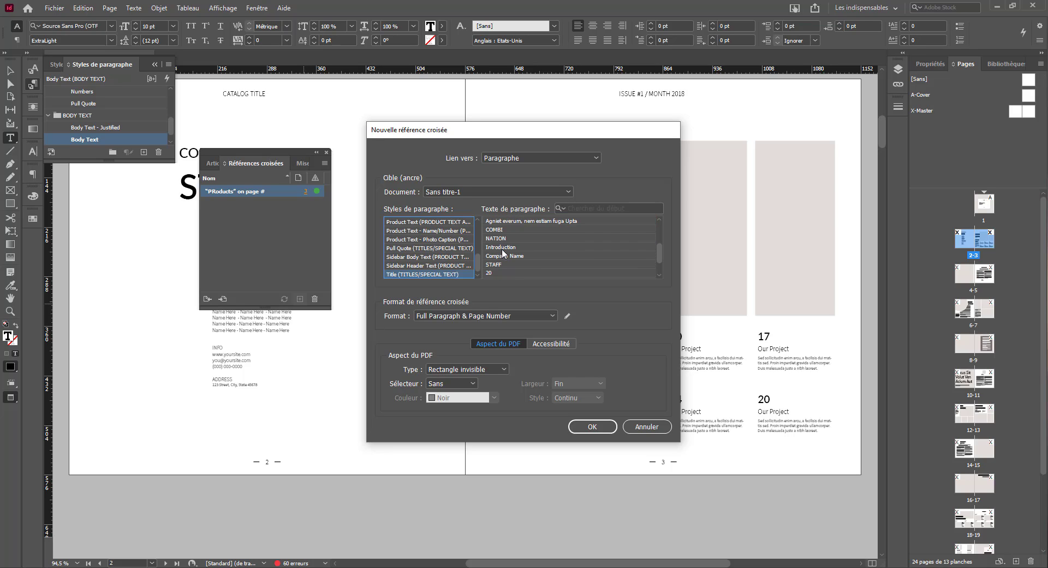
pyautogui.click(498, 248)
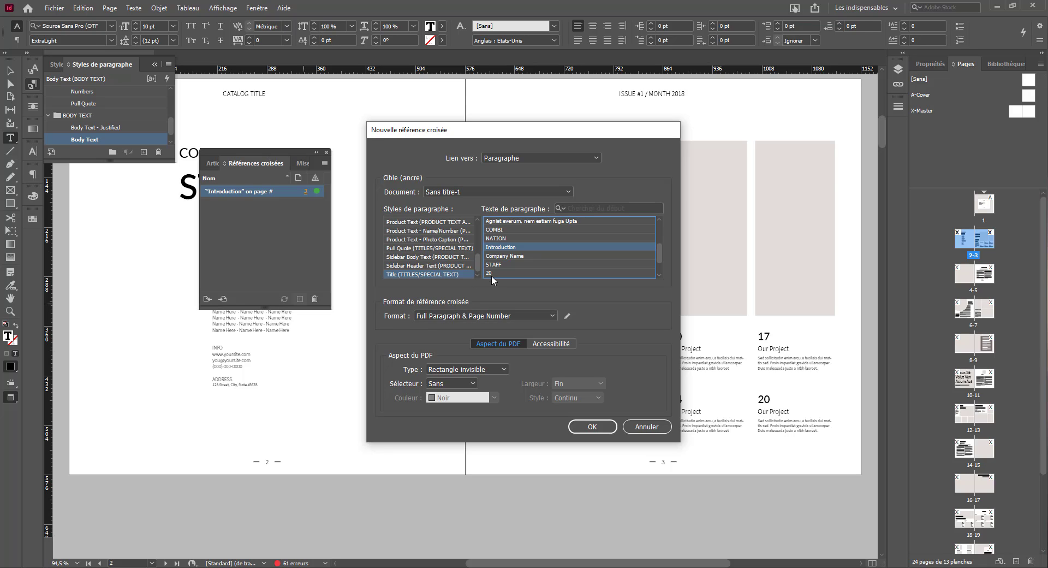
pyautogui.click(480, 190)
pyautogui.click(384, 156)
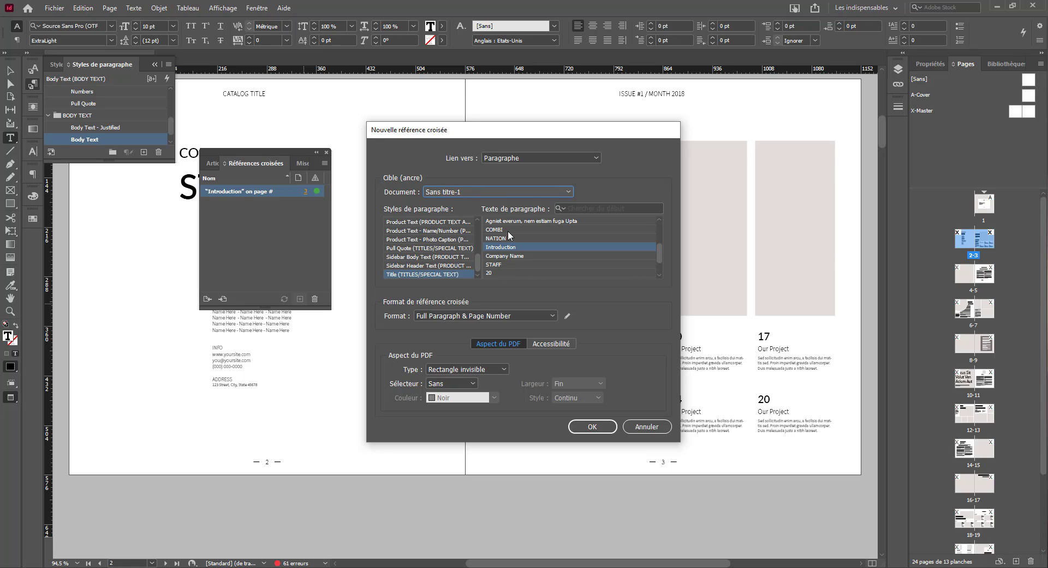
pyautogui.scroll(-1, 507, 240)
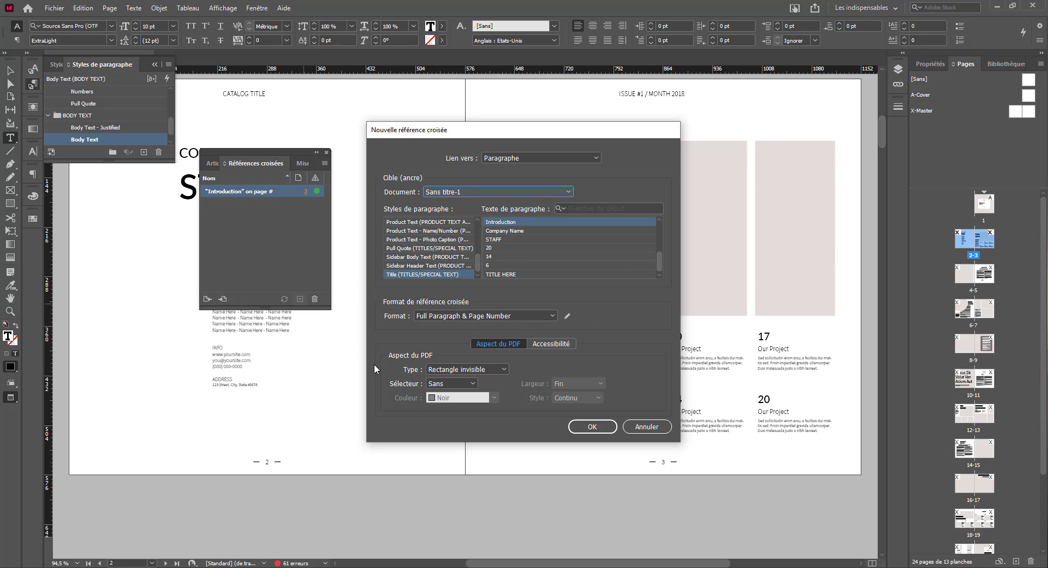
# - Try the Page Number, Full Paragraph, and Full Paragraph & Page Number formats for the Introduction cross-reference
pyautogui.click(438, 316)
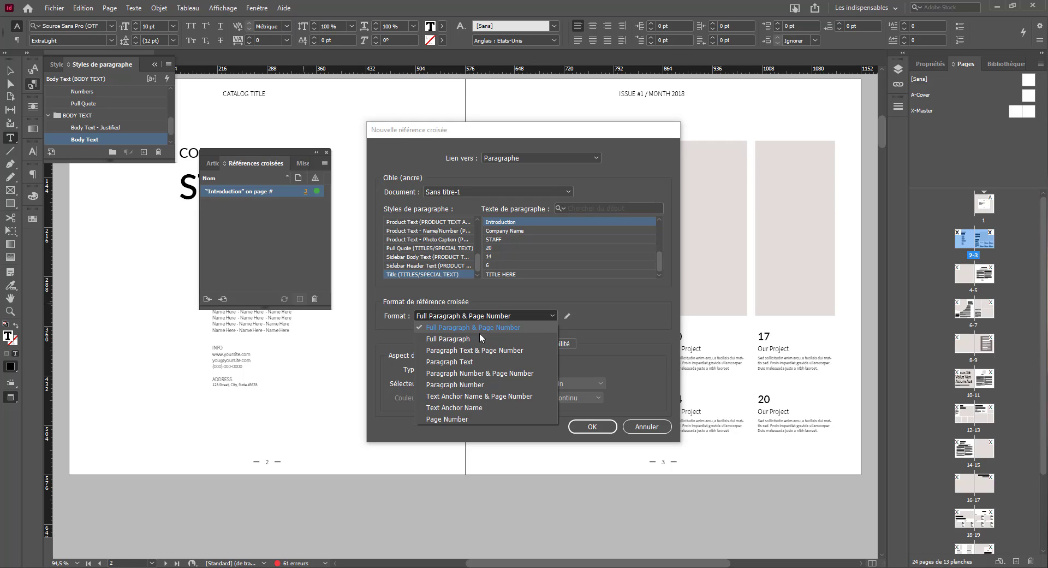
pyautogui.click(438, 419)
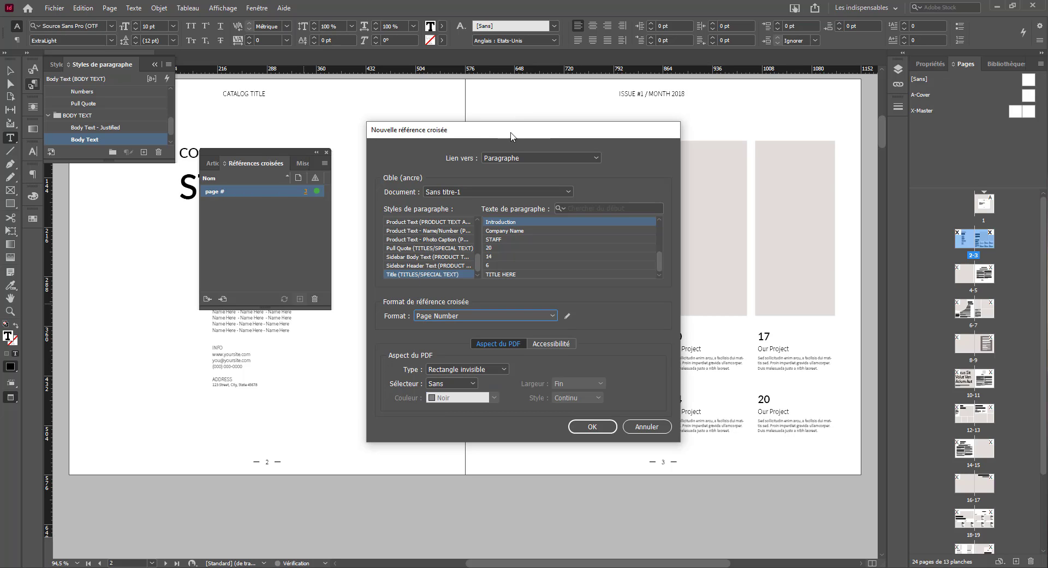
pyautogui.moveTo(518, 124); pyautogui.dragTo(355, 121)
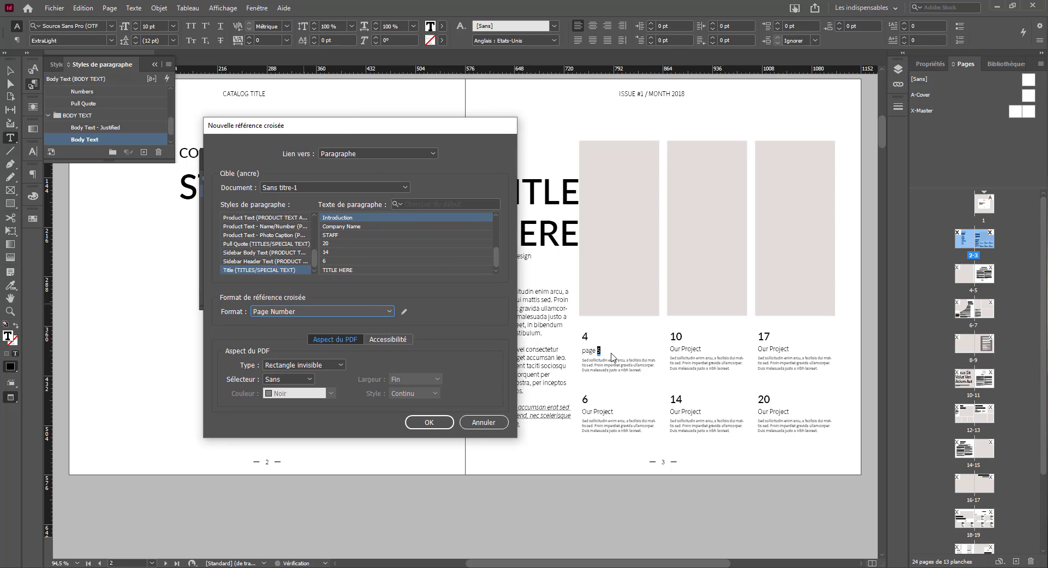
pyautogui.click(330, 311)
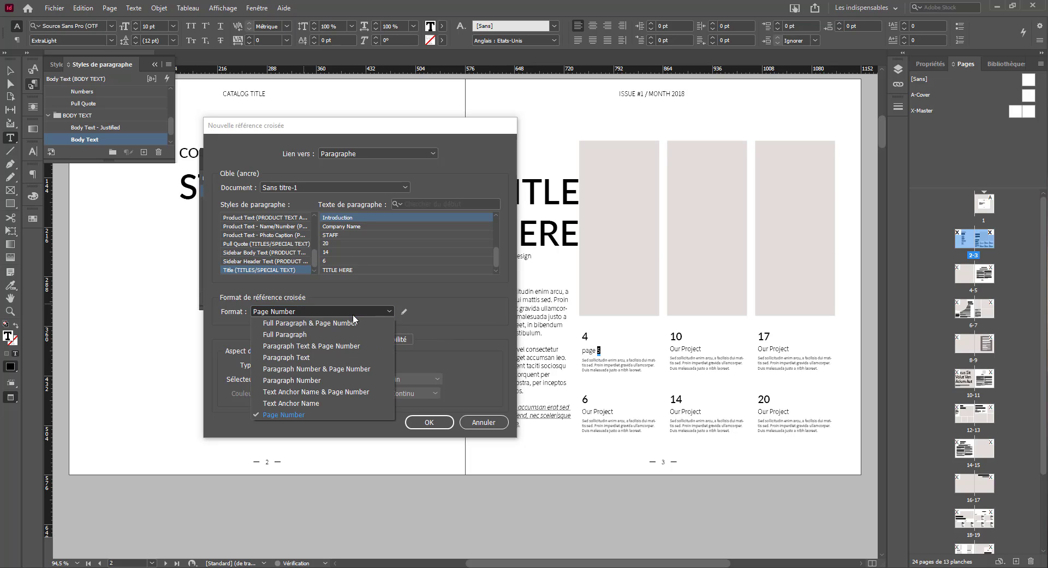
pyautogui.click(307, 334)
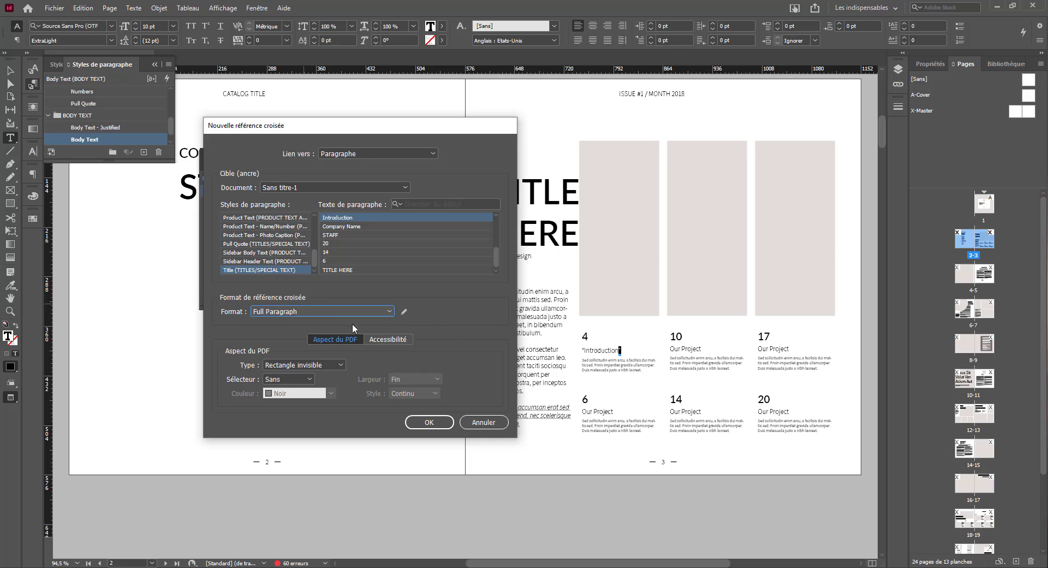
pyautogui.click(311, 312)
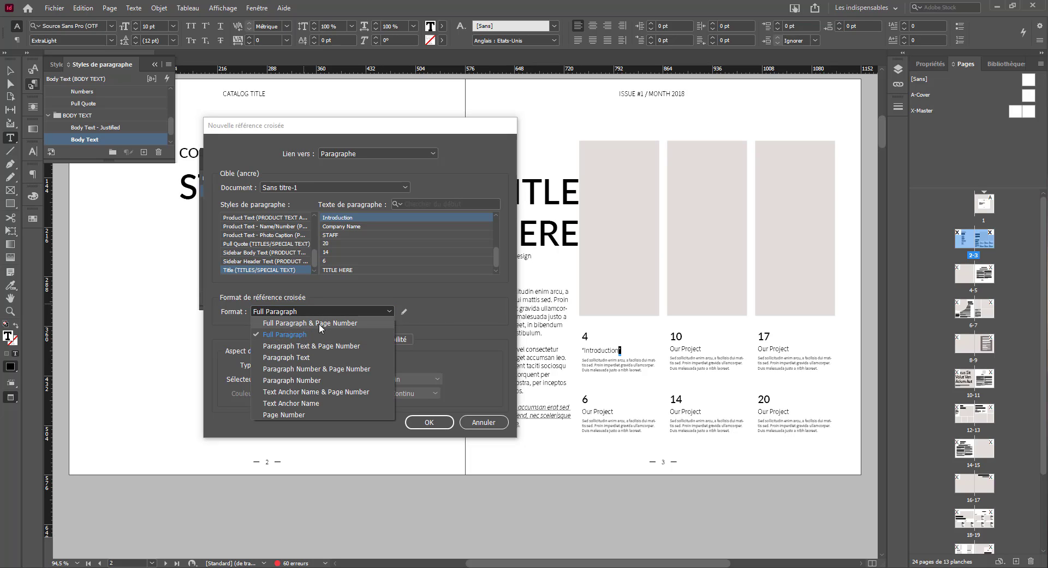
pyautogui.click(318, 323)
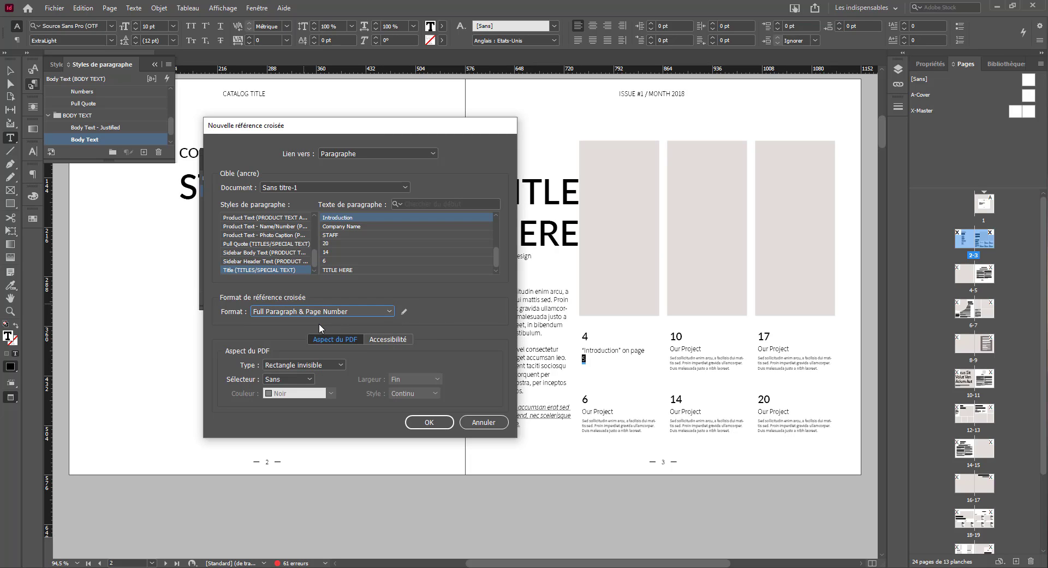
# - Set the cross-reference format to Paragraph Text and remove the quotation marks around <paraText /> in that format's definition
pyautogui.click(328, 313)
pyautogui.click(308, 364)
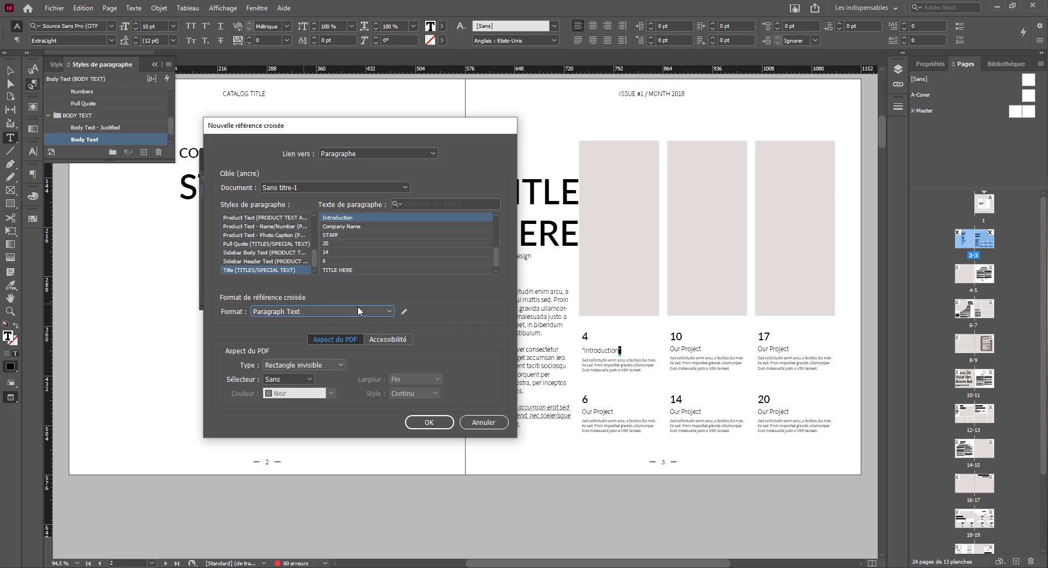
pyautogui.click(403, 313)
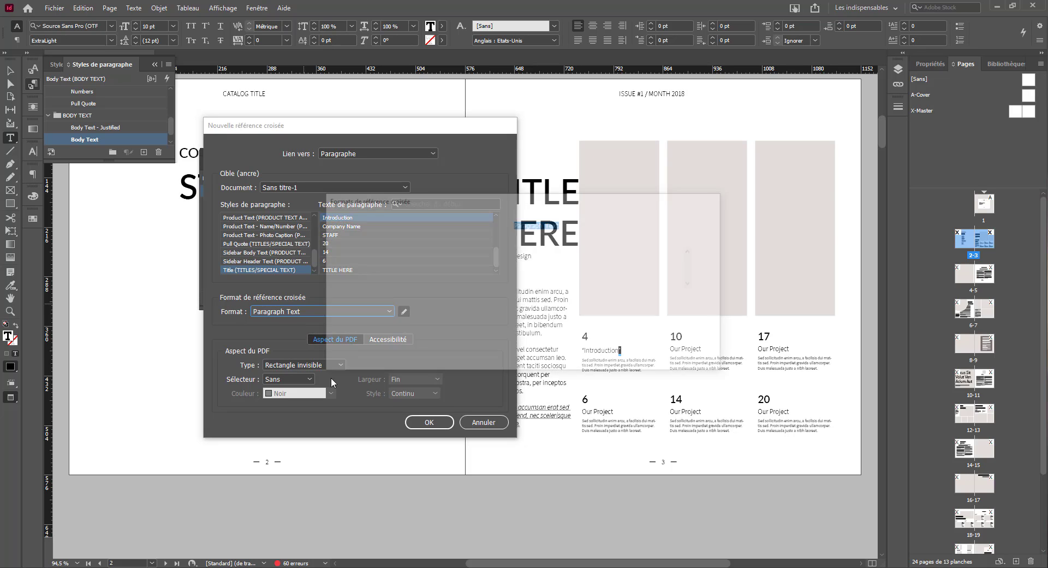
pyautogui.moveTo(547, 204); pyautogui.dragTo(386, 165)
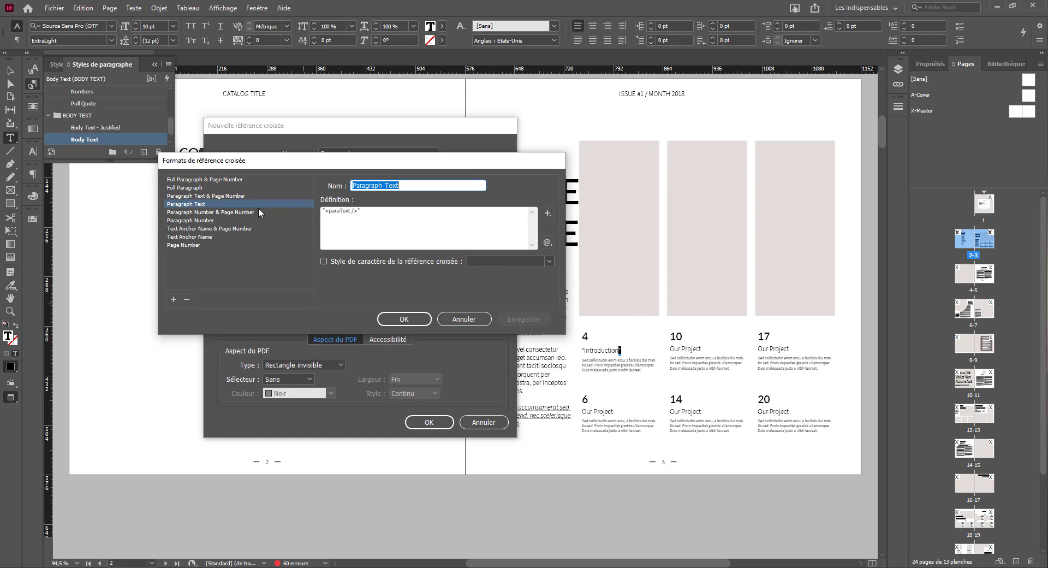
pyautogui.click(363, 216)
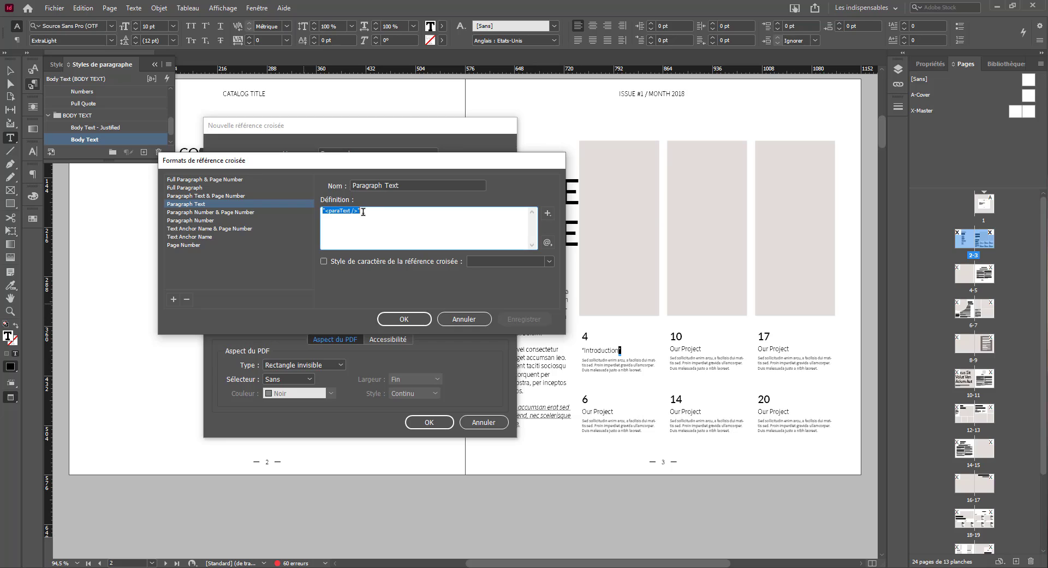
pyautogui.click(365, 209)
pyautogui.press('BackSpace')
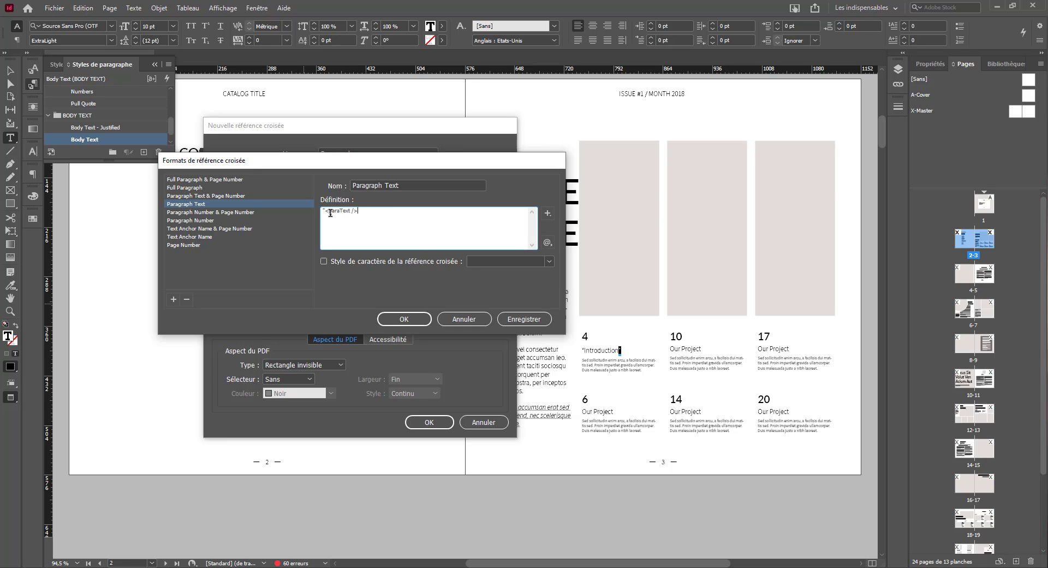
pyautogui.press('BackSpace')
pyautogui.click(489, 261)
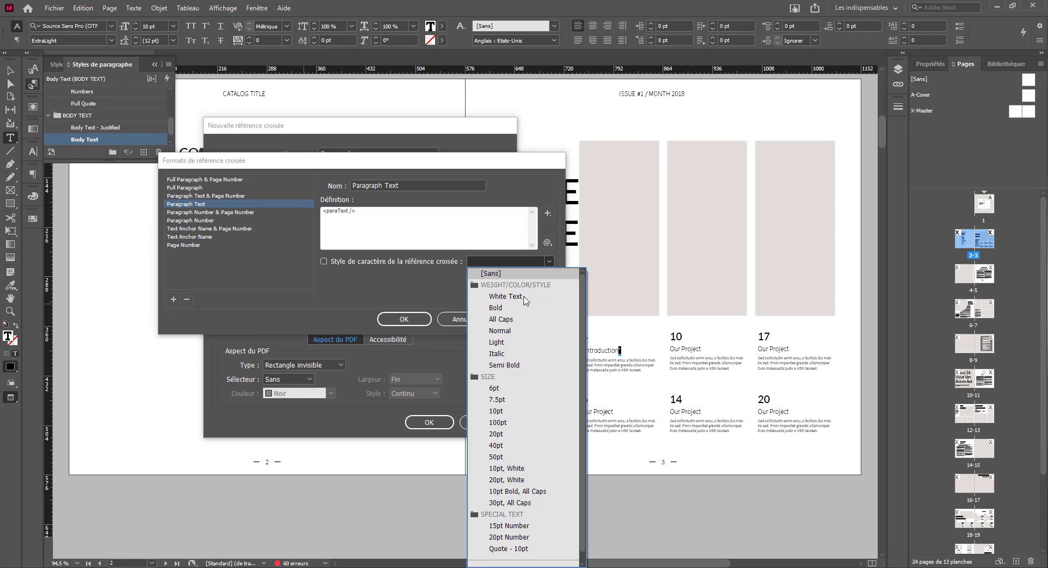
pyautogui.click(404, 289)
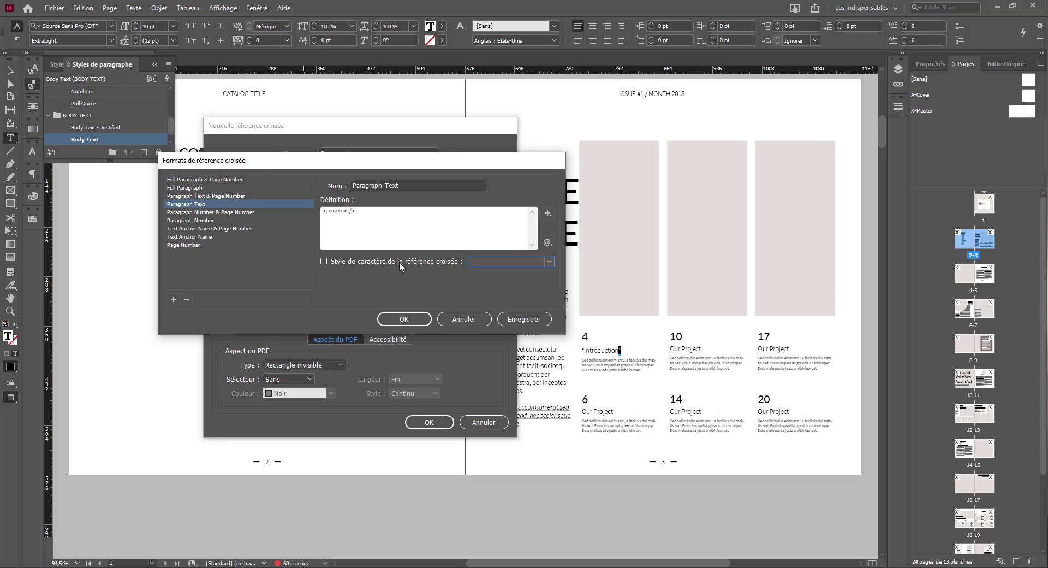
pyautogui.click(404, 318)
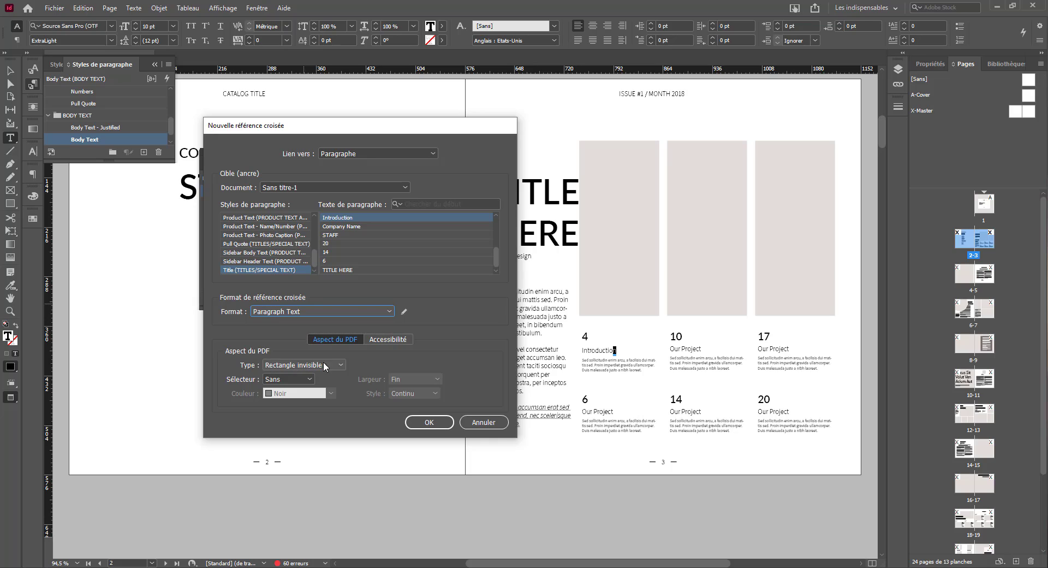
# - Keep the PDF appearance as an invisible rectangle and create the cross-reference to Introduction
pyautogui.click(302, 365)
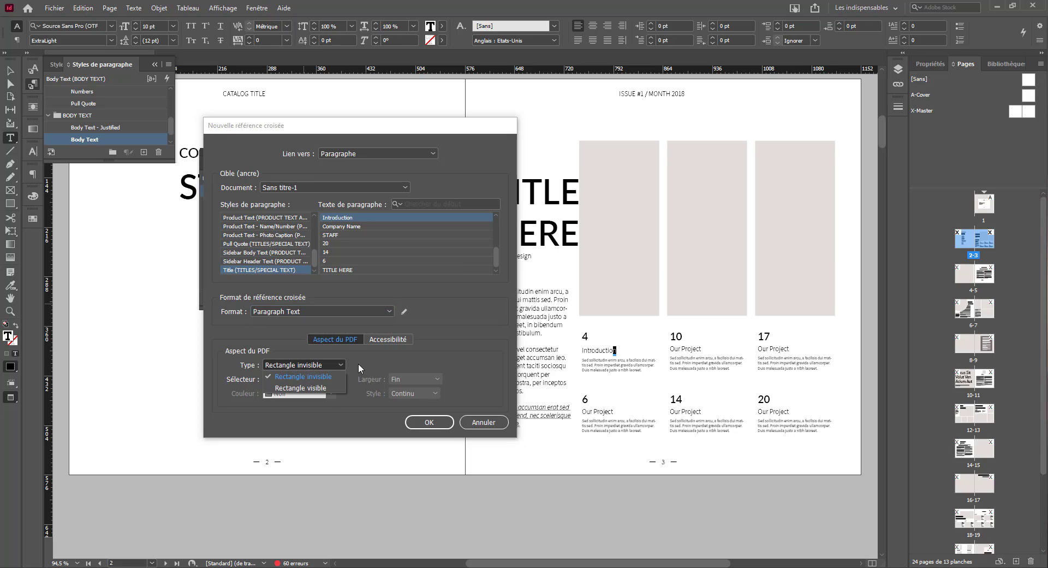
pyautogui.click(299, 380)
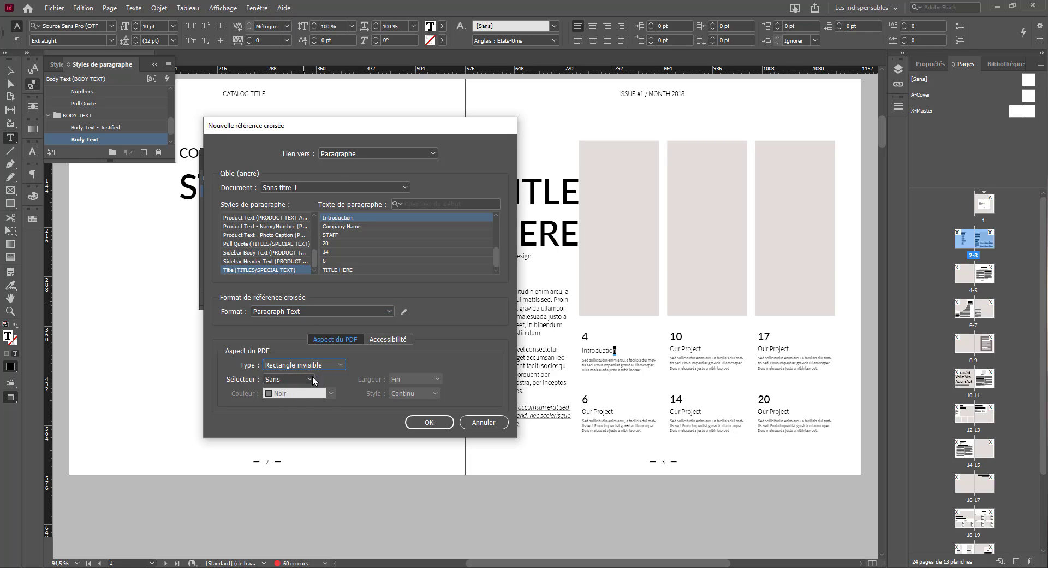
pyautogui.click(377, 339)
pyautogui.click(342, 339)
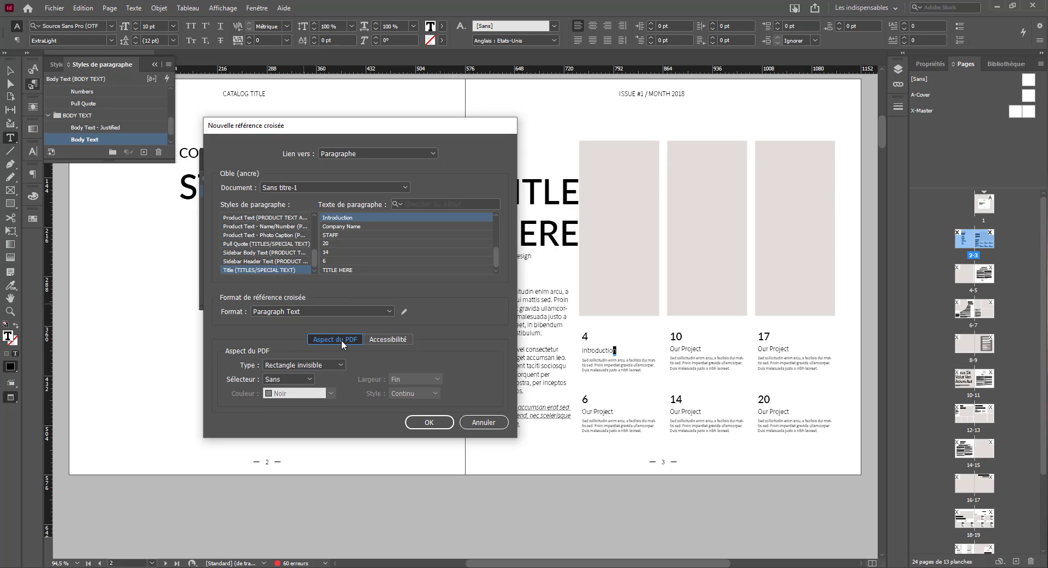
pyautogui.click(424, 425)
pyautogui.click(636, 348)
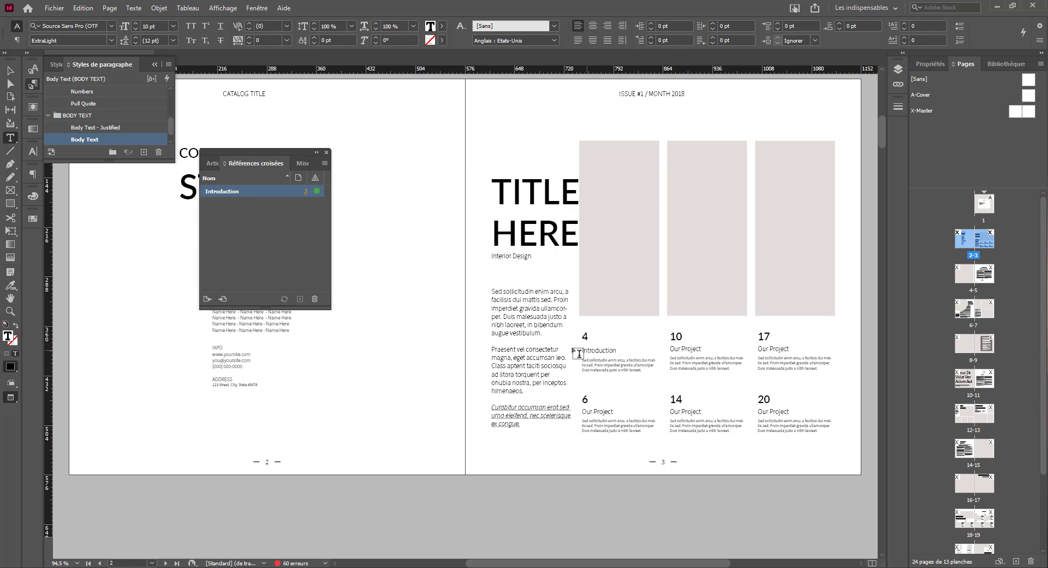
# - Check which paragraph style is applied to the "Occus Sit Volut Ven Acium Aut" heading on page 10
pyautogui.scroll(-4, 527, 429)
pyautogui.scroll(-3, 536, 432)
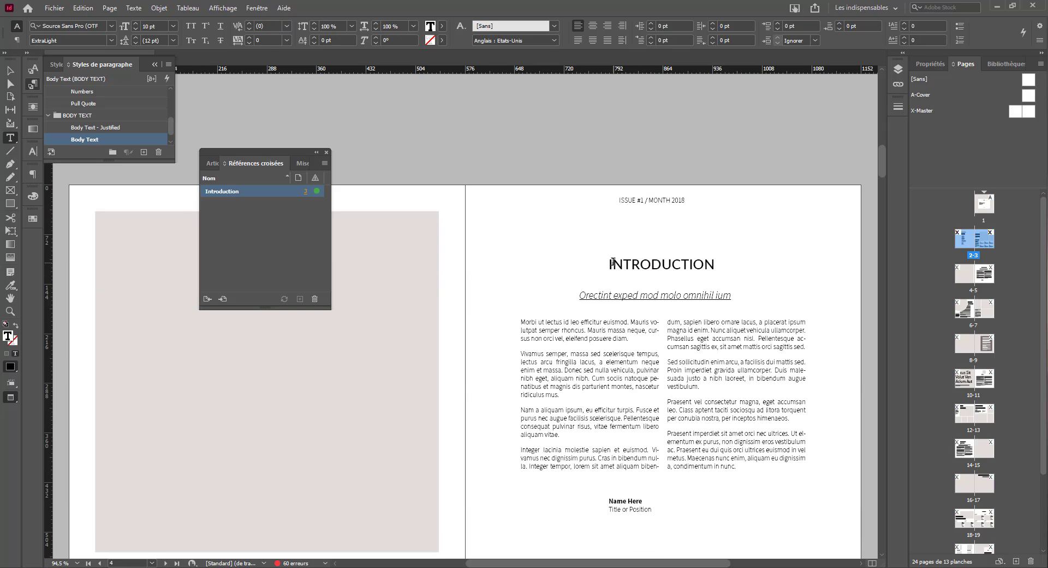
pyautogui.scroll(5, 652, 267)
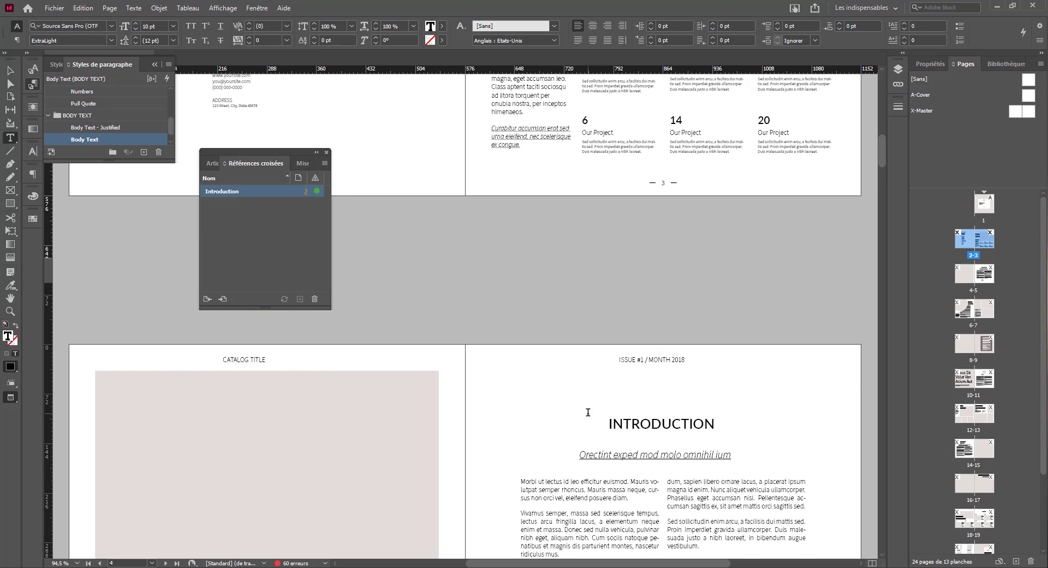
pyautogui.scroll(-6, 613, 362)
pyautogui.scroll(-20, 613, 362)
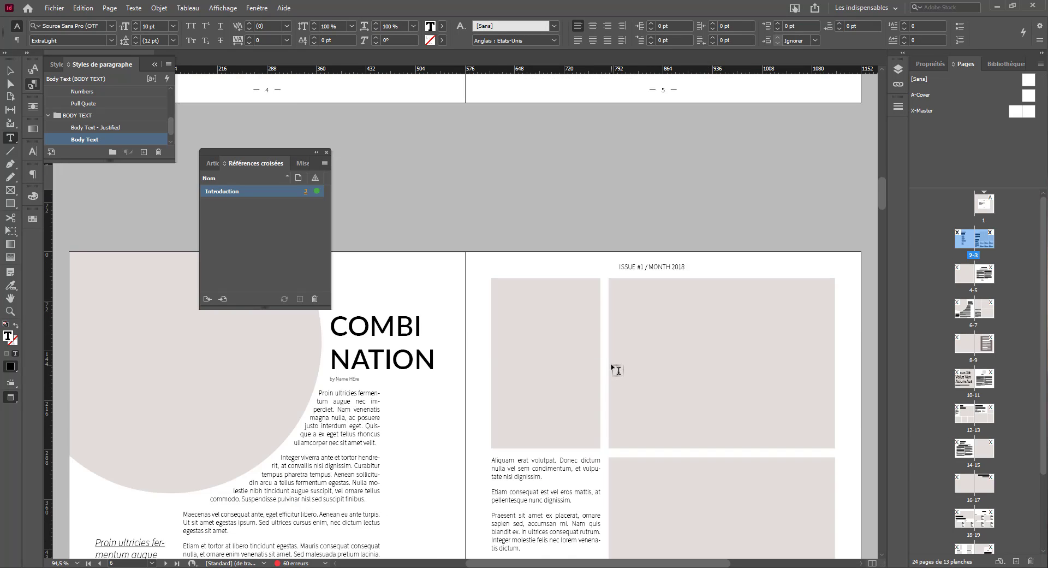
pyautogui.scroll(-3, 615, 374)
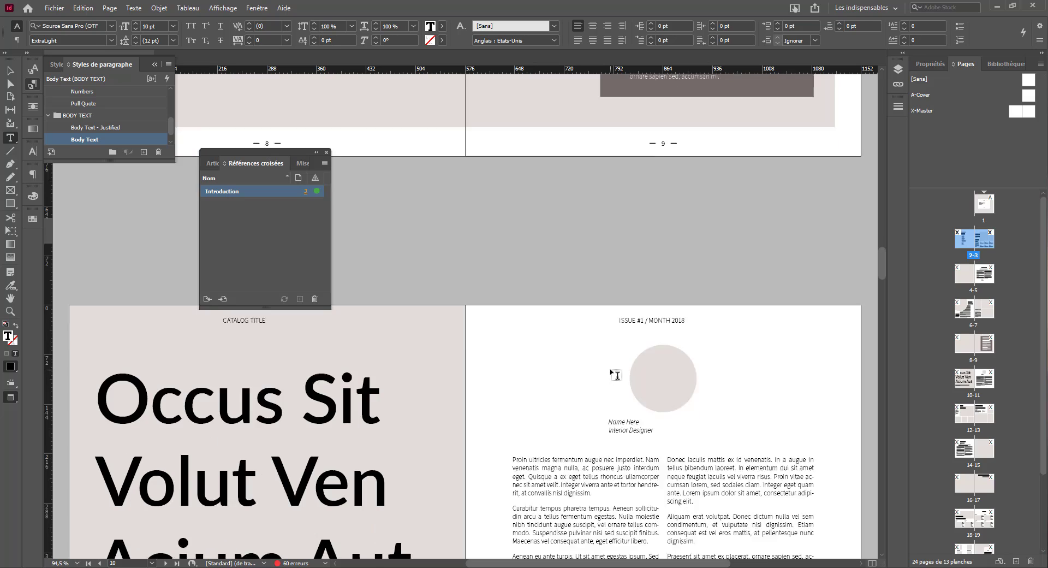
pyautogui.scroll(1, 592, 384)
pyautogui.scroll(-6, 591, 383)
pyautogui.scroll(4, 208, 379)
pyautogui.click(139, 354)
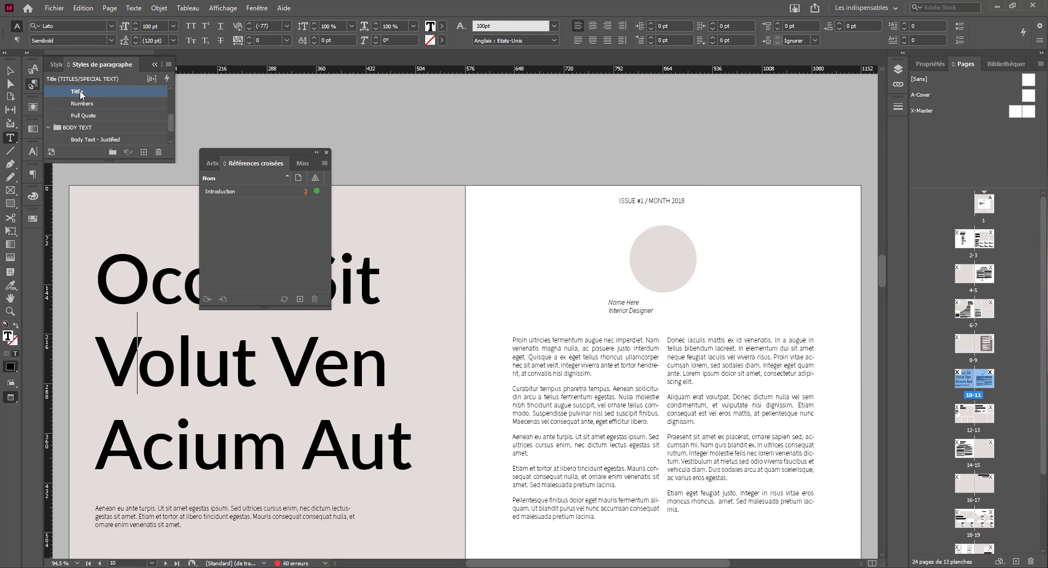
pyautogui.moveTo(110, 285); pyautogui.dragTo(139, 271)
# - Replace "Our Project" under number 10 on page 3 with a Paragraph Text cross-reference to the Title-styled paragraph "Occus Sit Volut Ven Acium Aut"
pyautogui.scroll(8, 393, 308)
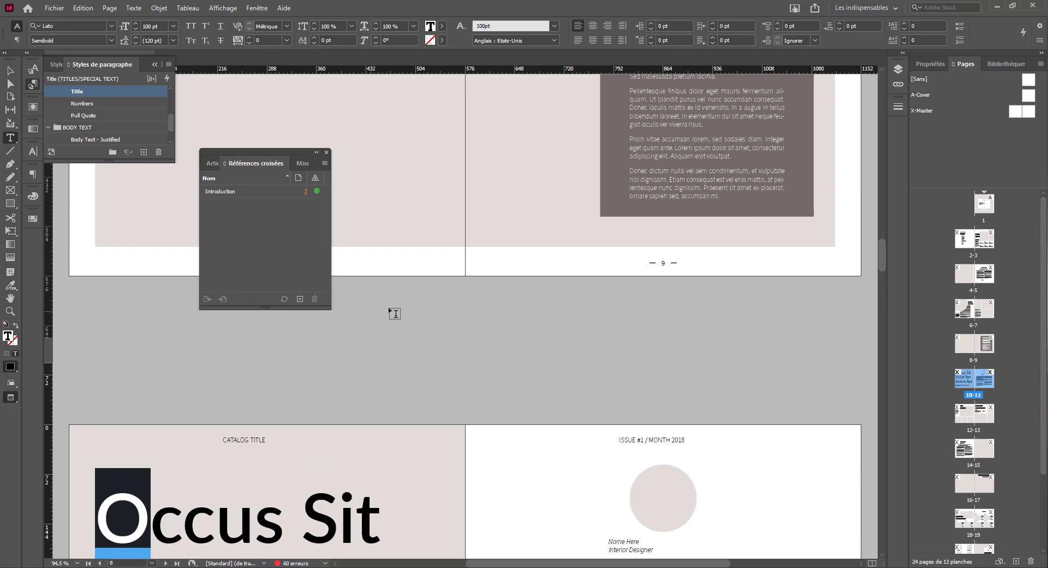
pyautogui.scroll(-6, 393, 308)
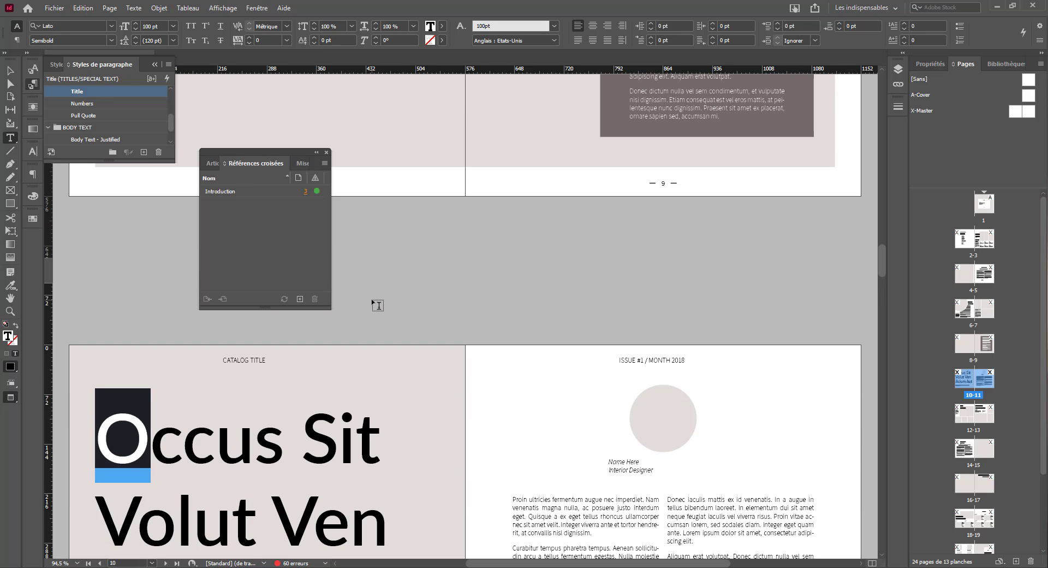
pyautogui.scroll(15, 378, 305)
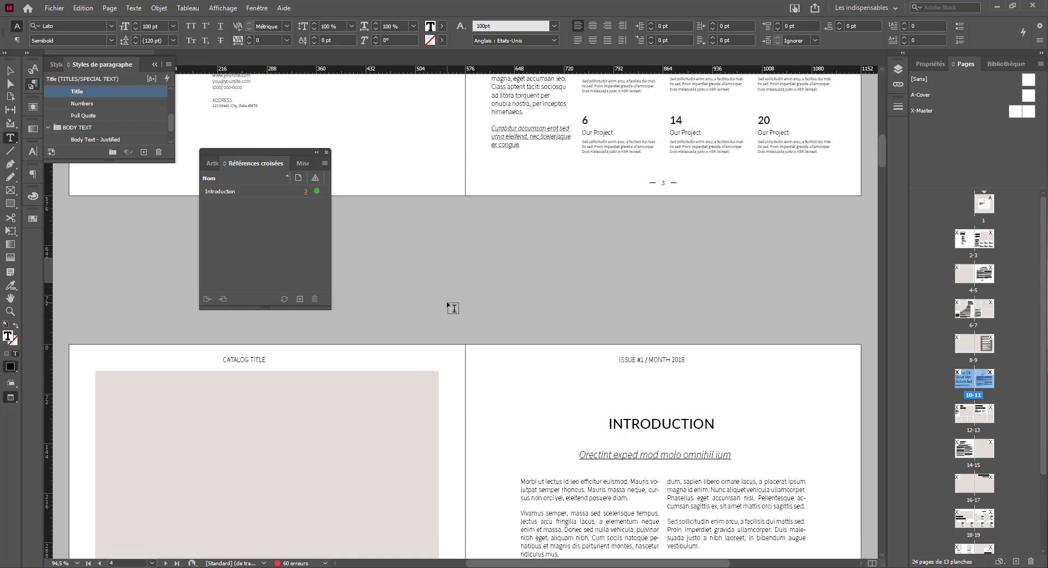
pyautogui.scroll(3, 452, 308)
pyautogui.moveTo(706, 269); pyautogui.dragTo(670, 268)
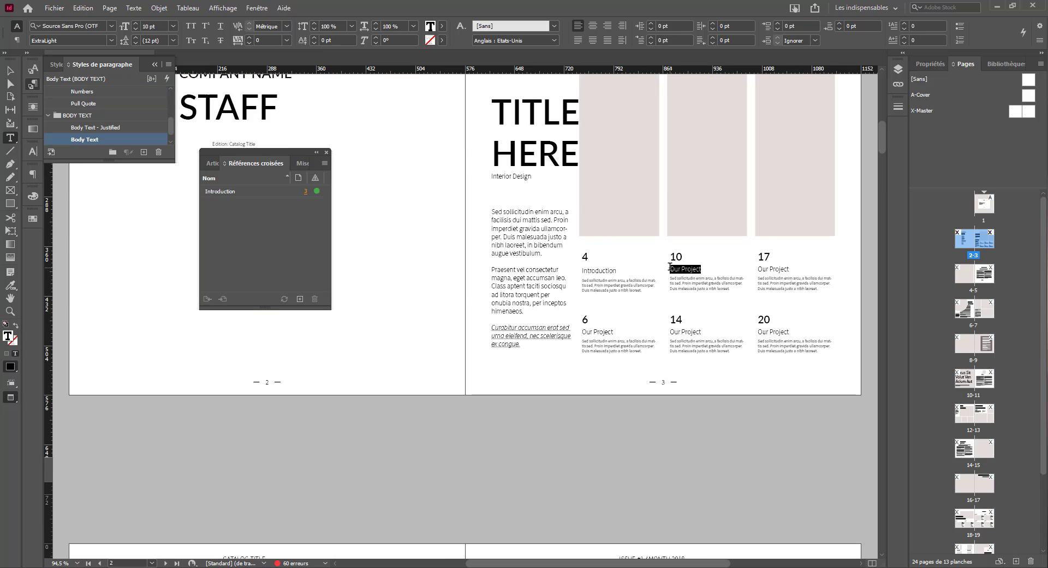
pyautogui.click(299, 299)
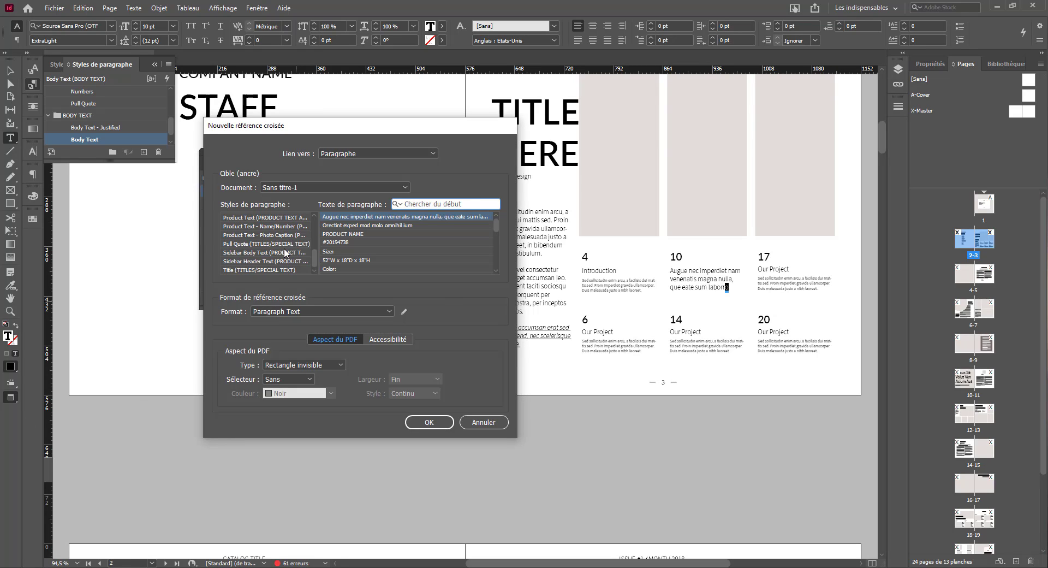
pyautogui.keyDown('shift'); pyautogui.click(260, 270); pyautogui.keyUp('shift')
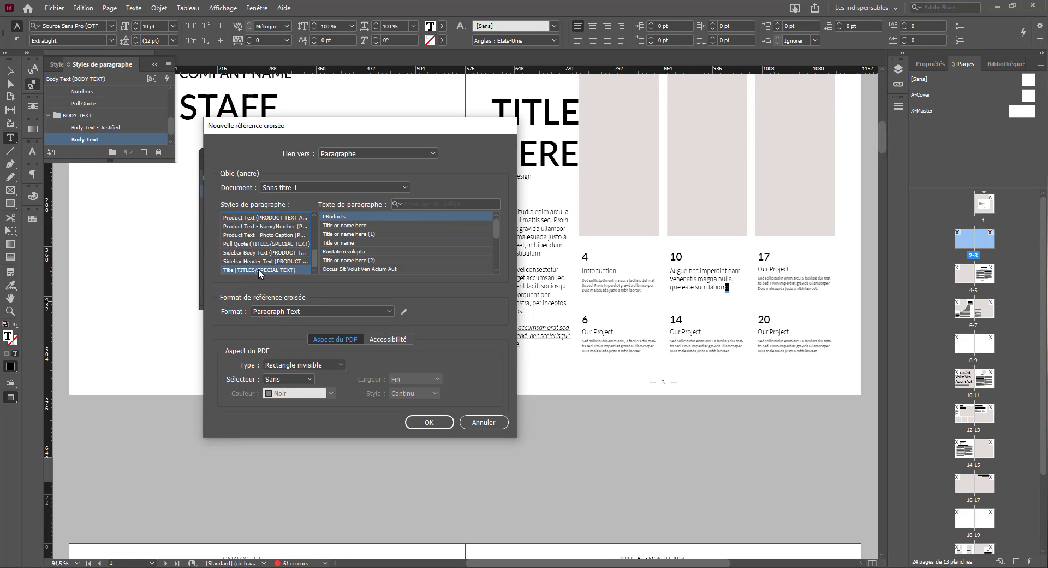
pyautogui.click(357, 268)
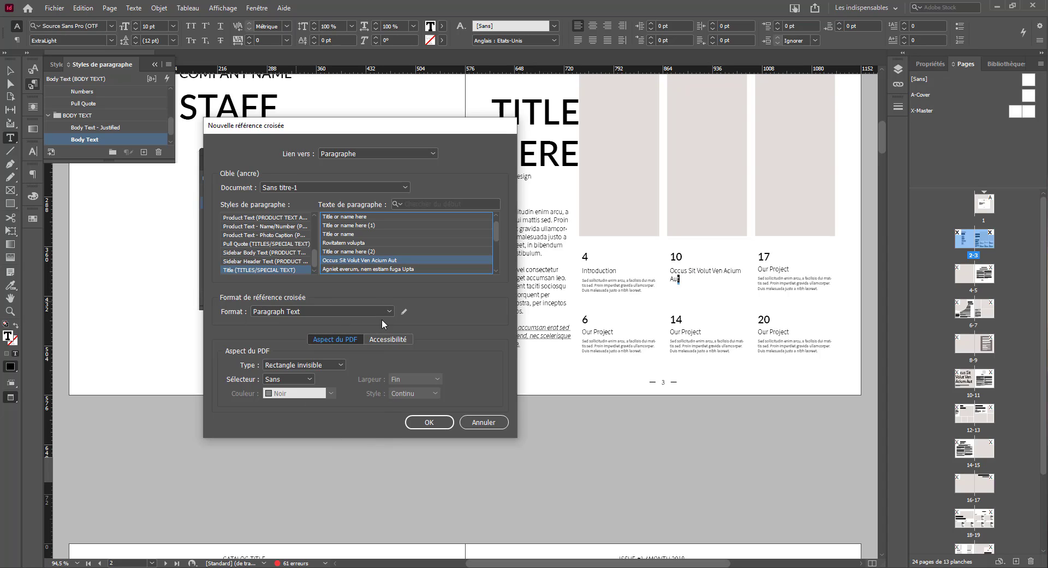
pyautogui.click(429, 423)
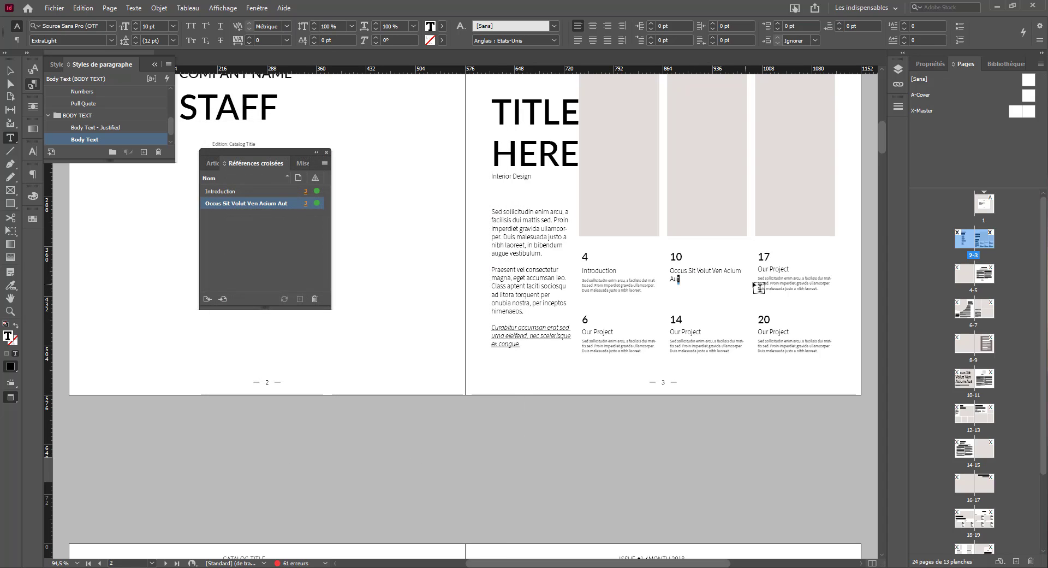
# - Extend the number 10 entry's text frame downward to a height of about 90 pt, and select the number 4 entry's frame
pyautogui.press('Escape')
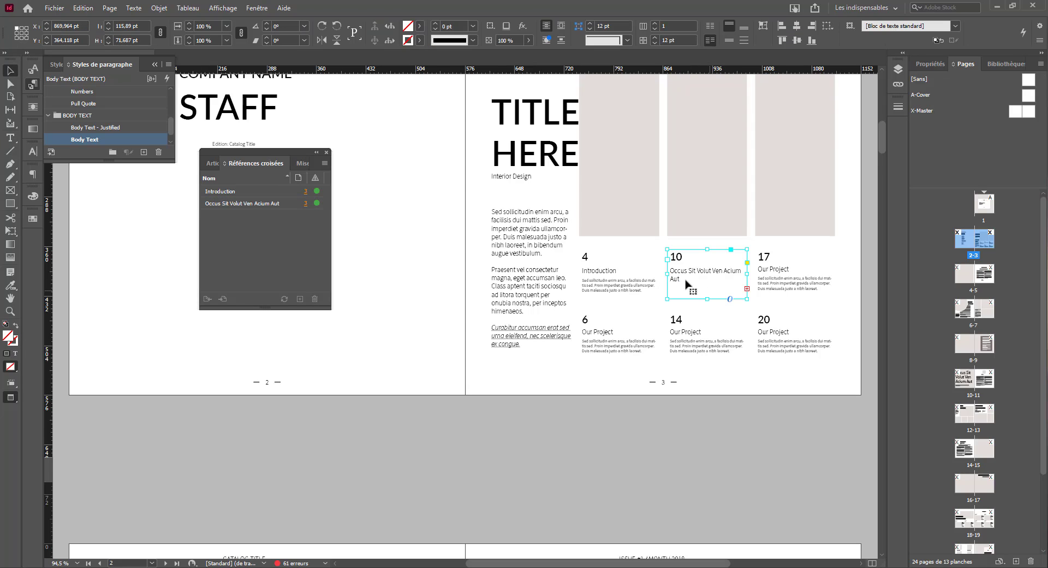
pyautogui.moveTo(707, 299); pyautogui.dragTo(704, 312)
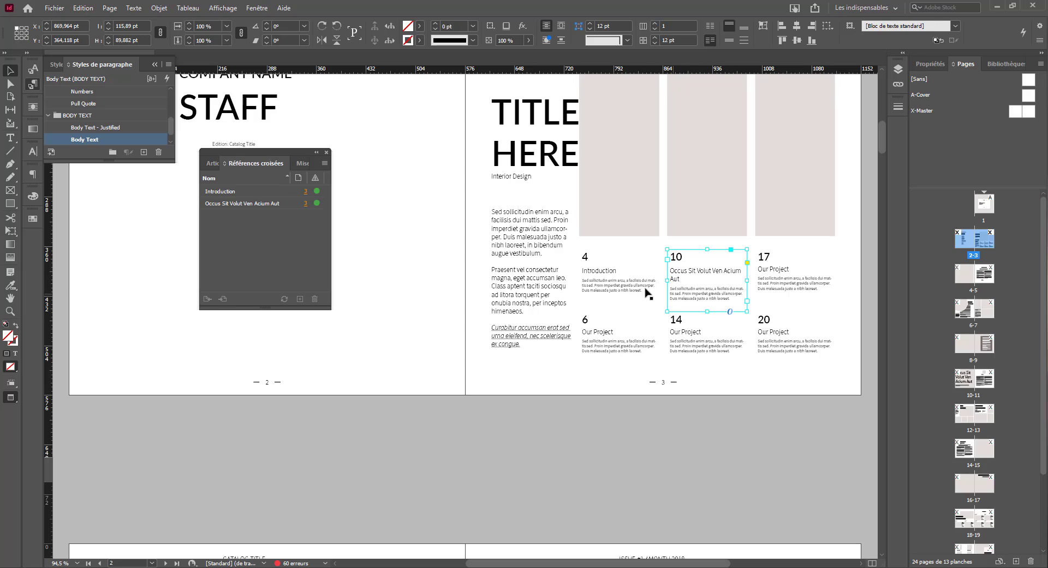
pyautogui.click(620, 294)
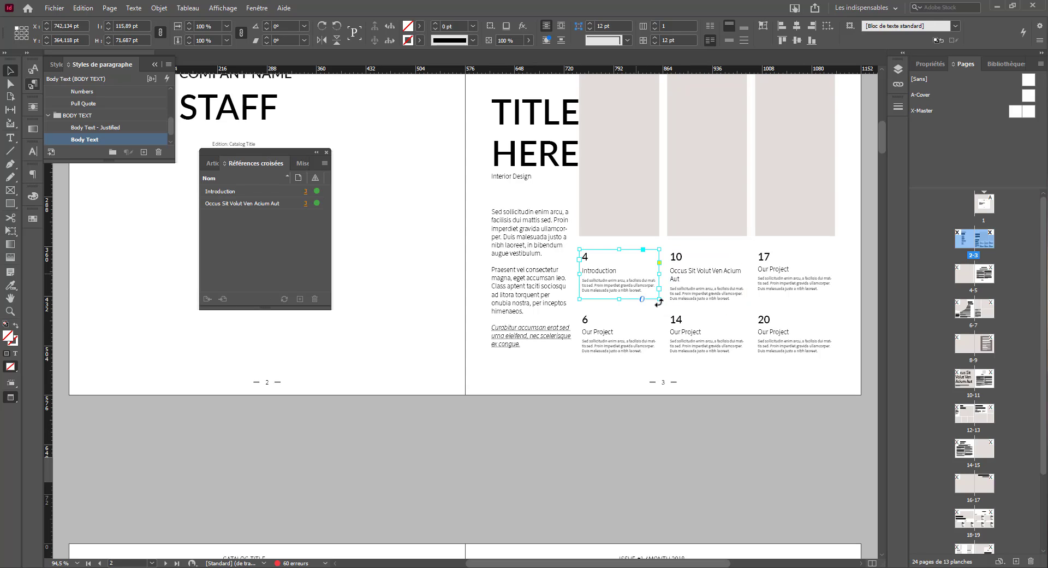
pyautogui.doubleClick(772, 267)
pyautogui.moveTo(789, 269); pyautogui.dragTo(760, 269)
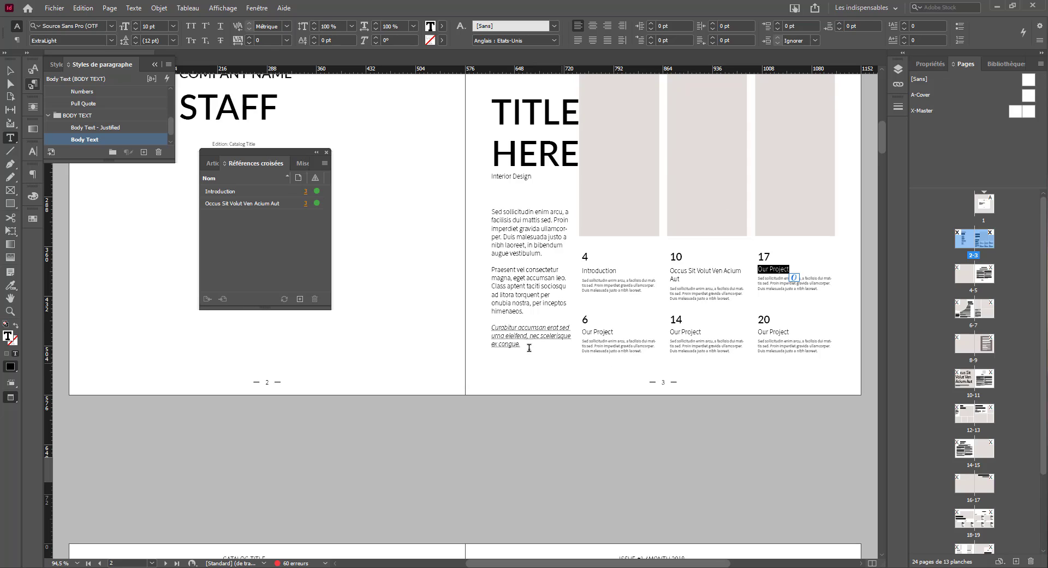
pyautogui.click(300, 299)
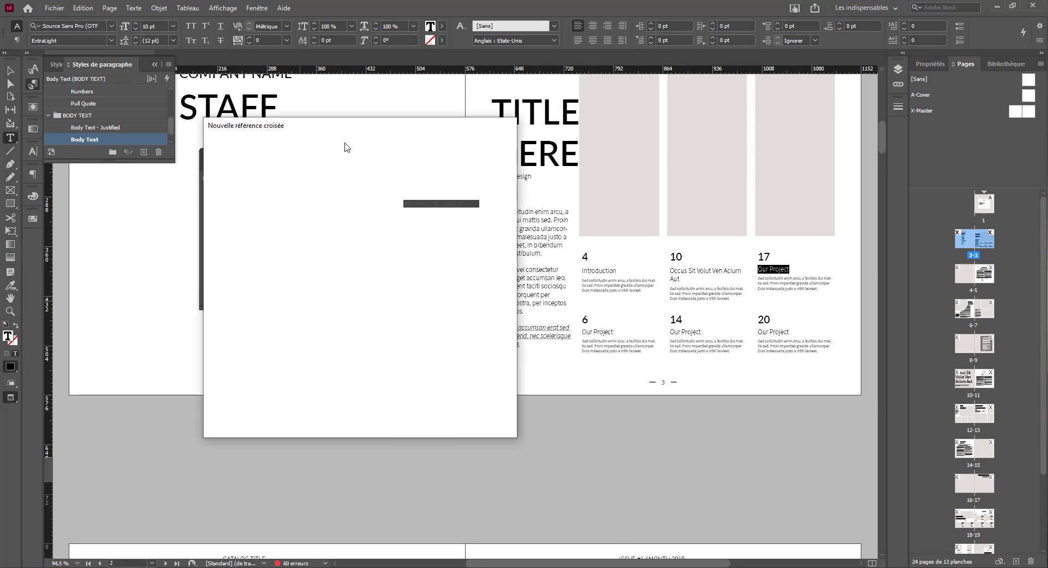
pyautogui.click(335, 153)
pyautogui.click(331, 164)
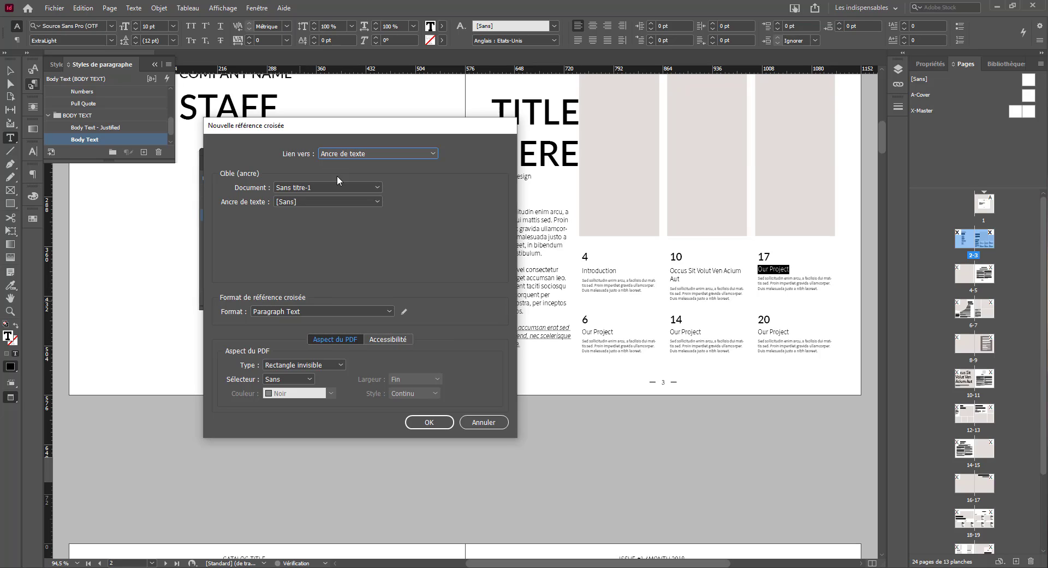
pyautogui.click(322, 186)
pyautogui.click(300, 198)
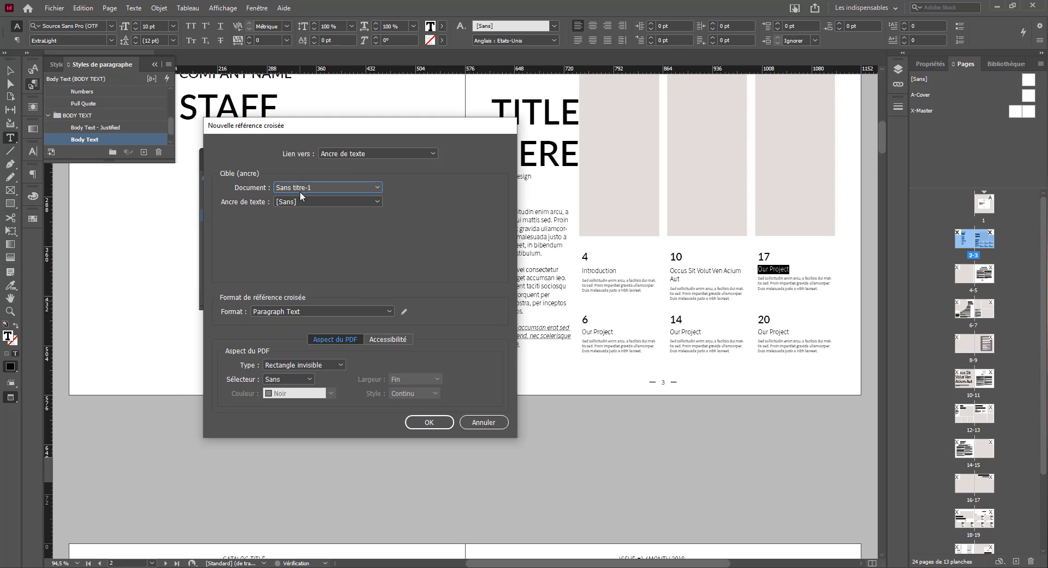
pyautogui.click(297, 199)
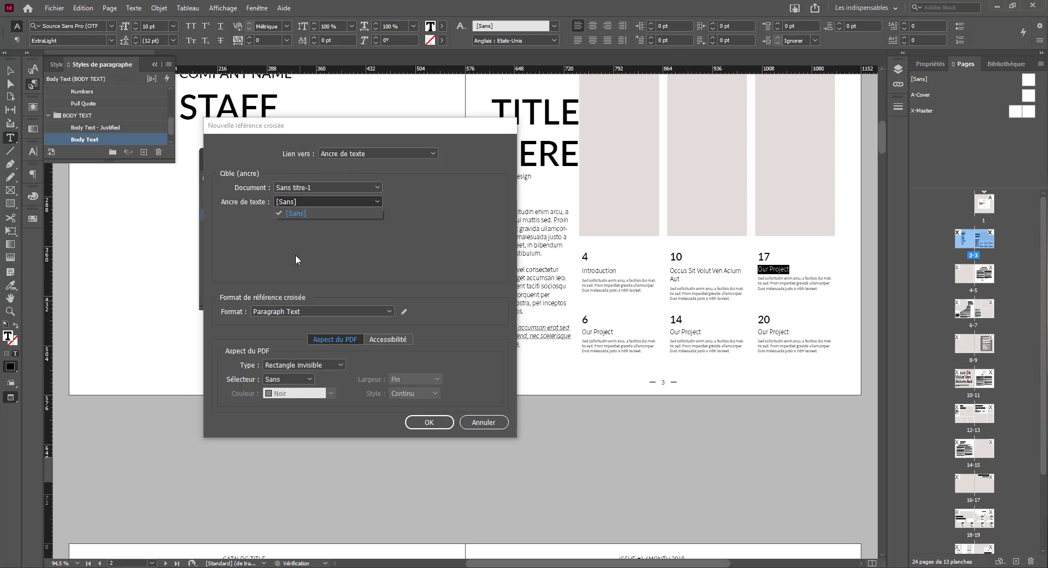
pyautogui.click(295, 214)
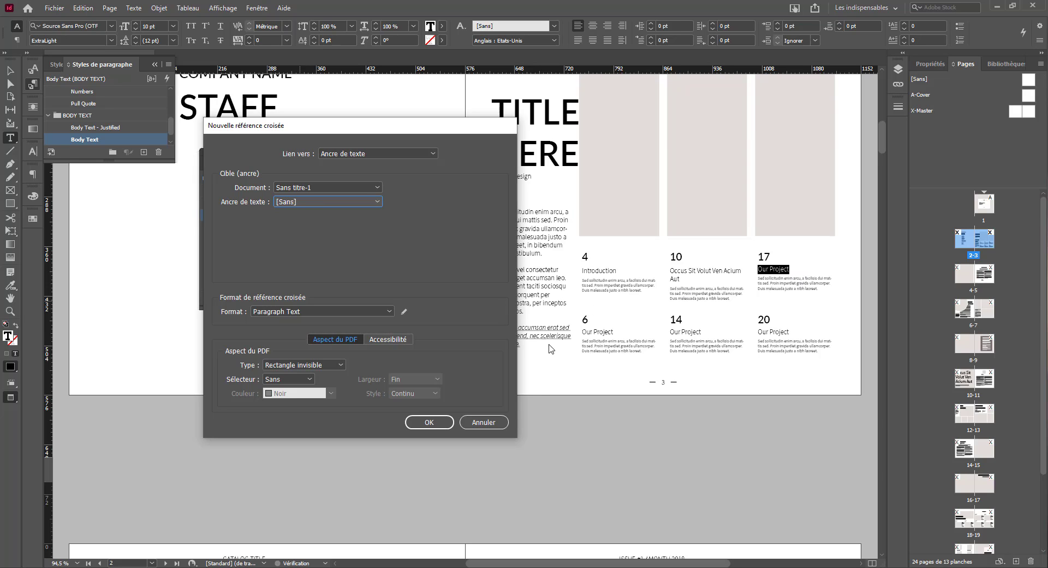
pyautogui.click(483, 423)
# - Follow the number 10 entry's cross-reference to its target heading on page 10, and return to the contents on page 3
pyautogui.scroll(-6, 498, 413)
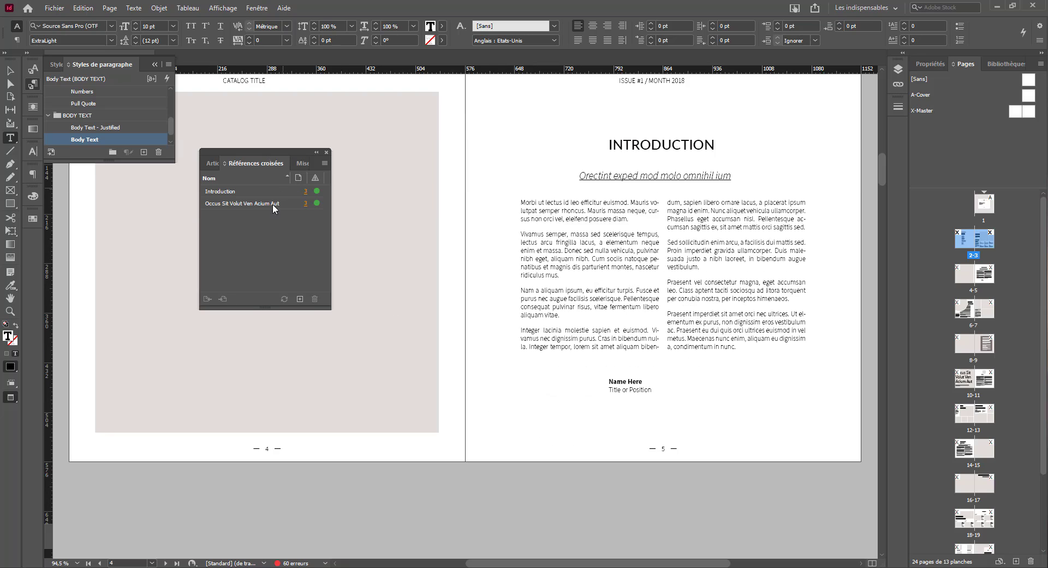
pyautogui.scroll(7, 494, 304)
pyautogui.scroll(2, 523, 319)
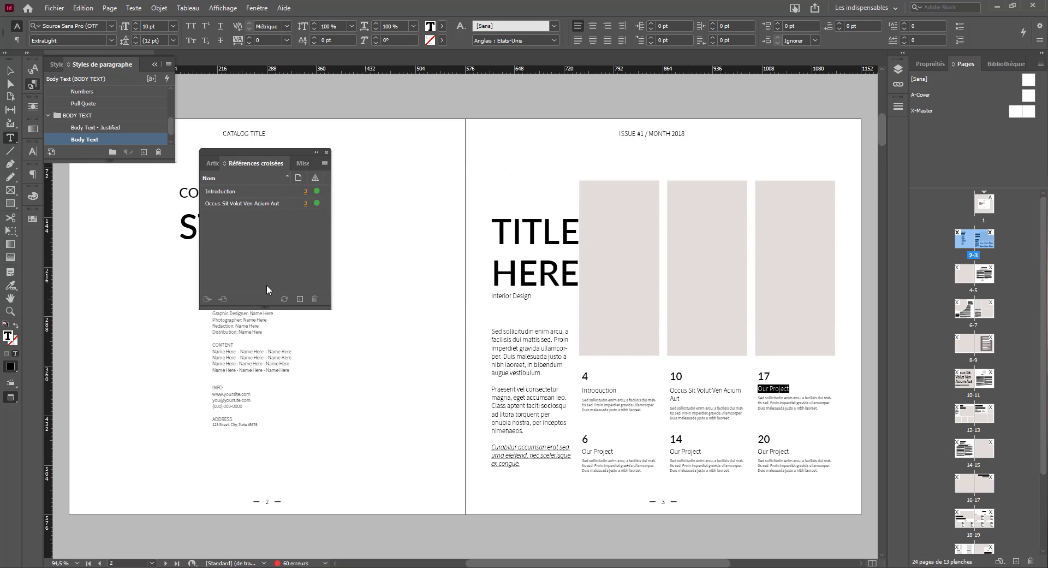
pyautogui.moveTo(683, 394); pyautogui.dragTo(669, 389)
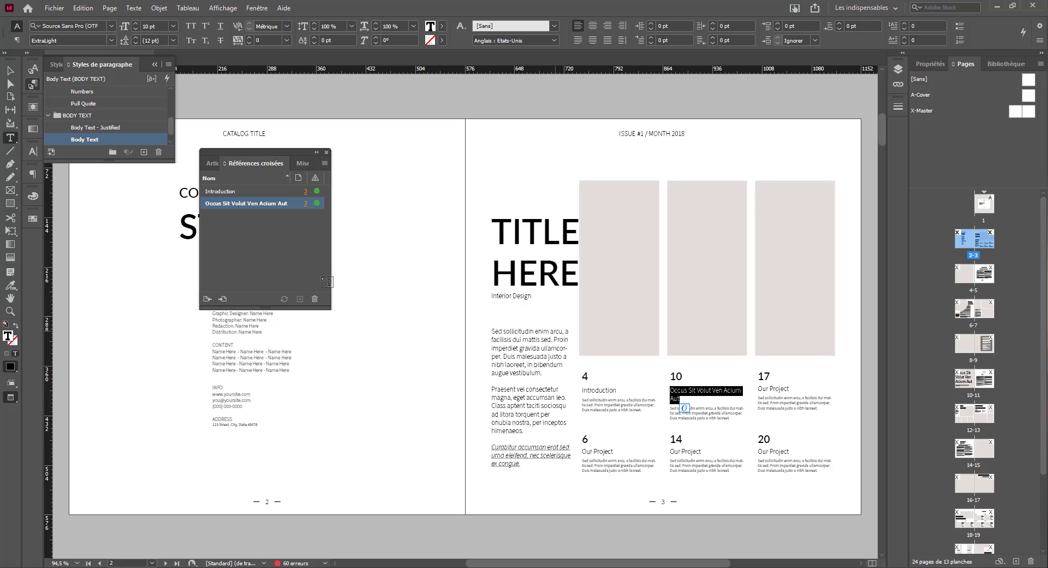
pyautogui.click(205, 300)
pyautogui.click(222, 299)
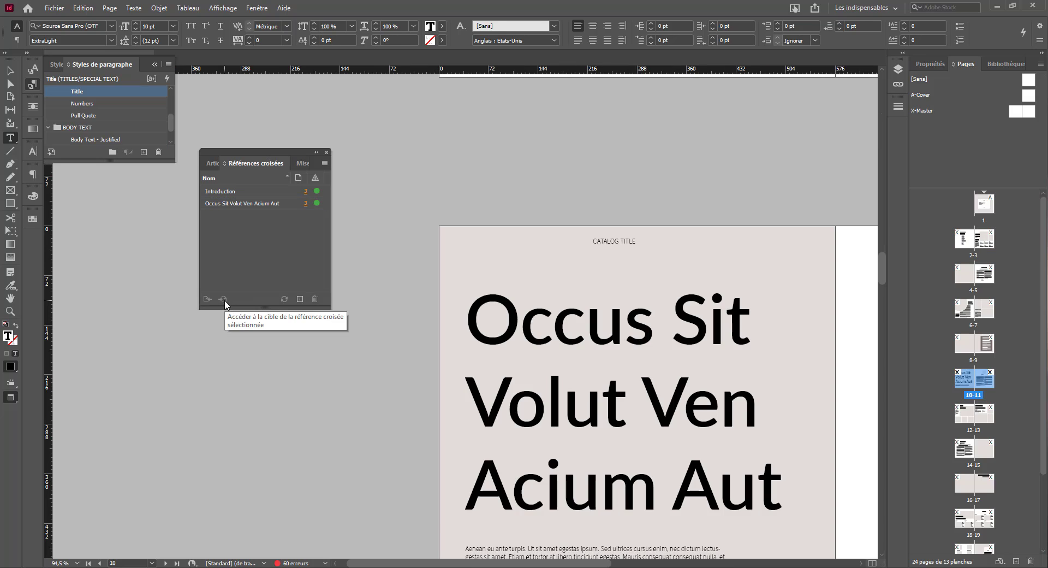
pyautogui.scroll(15, 544, 382)
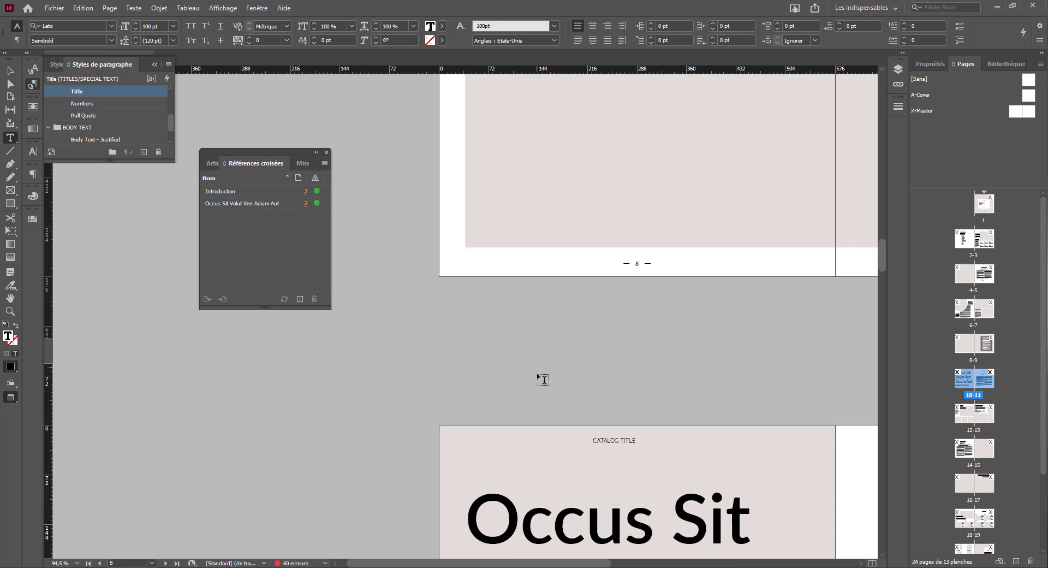
pyautogui.scroll(20, 544, 382)
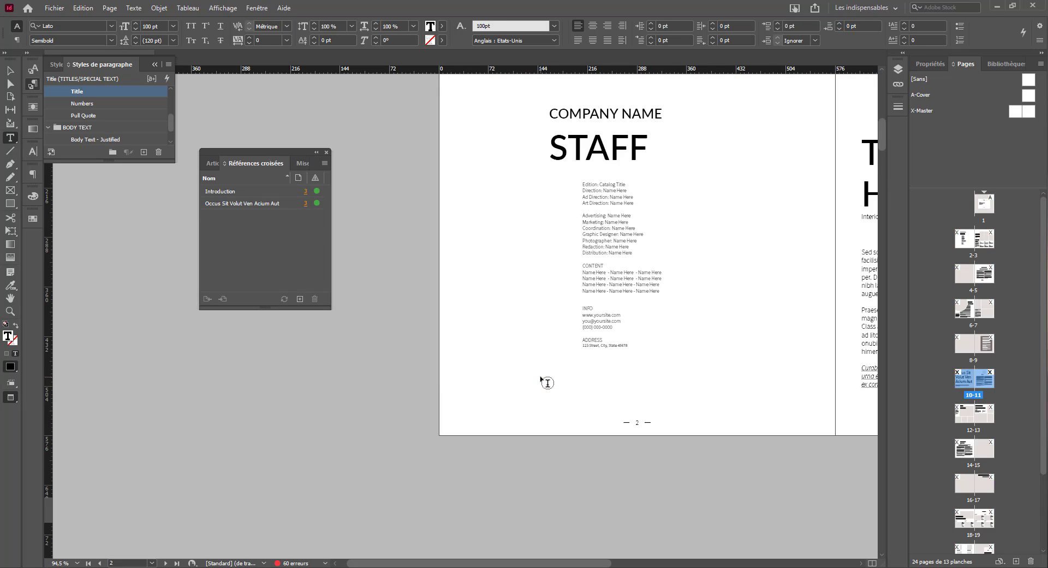
pyautogui.hscroll(10, 562, 477)
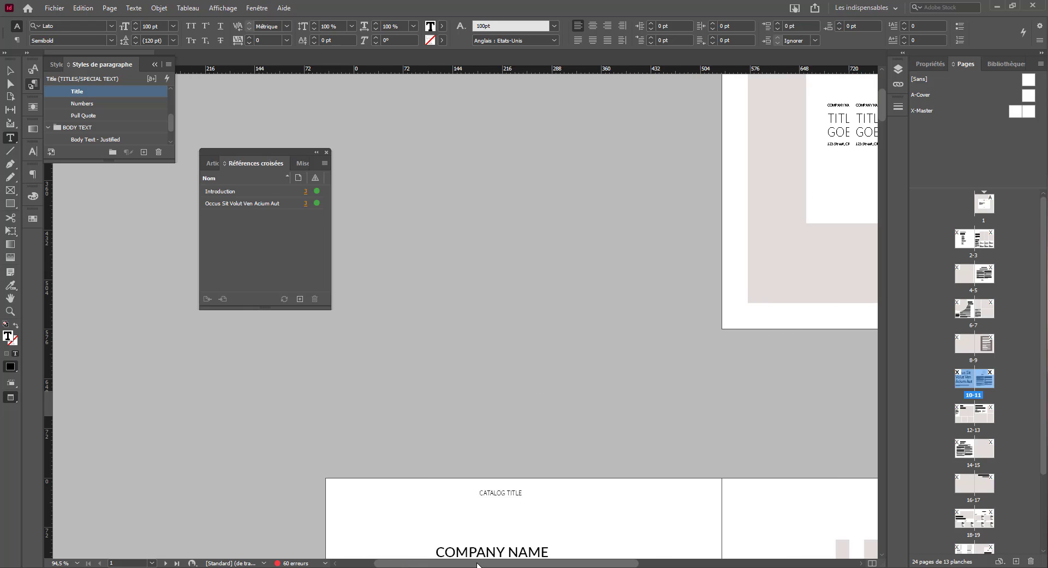
pyautogui.scroll(3, 562, 469)
pyautogui.scroll(-10, 562, 464)
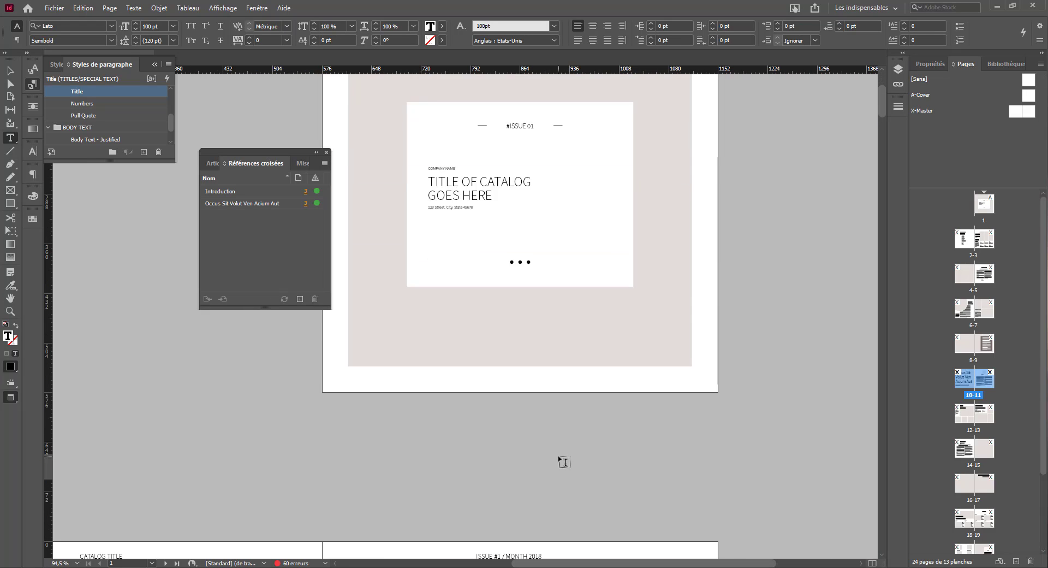
pyautogui.click(542, 300)
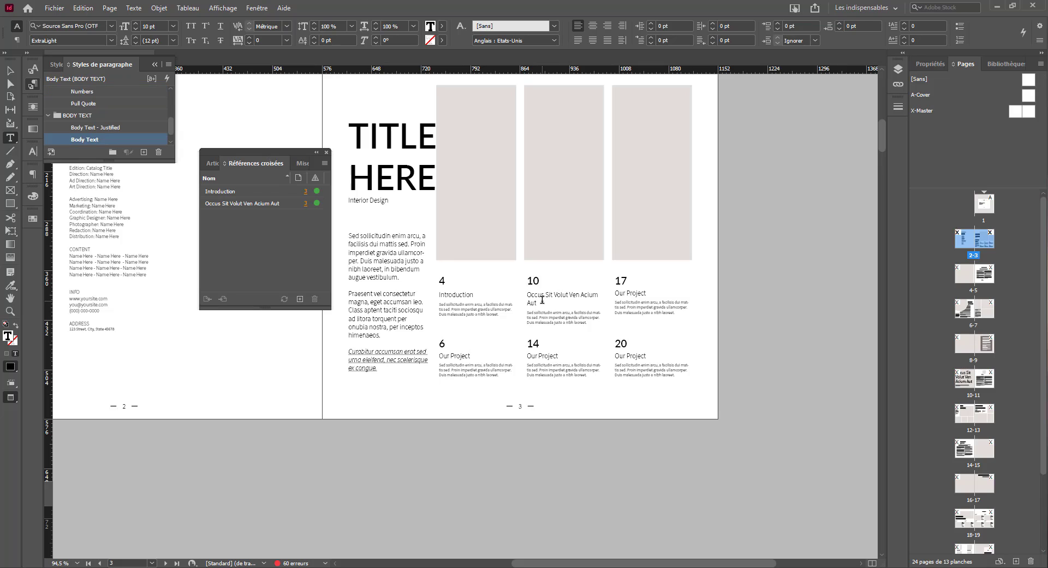
# - Go to the target of the number 4 entry's Introduction cross-reference on page 5, and return to the contents page
pyautogui.click(459, 295)
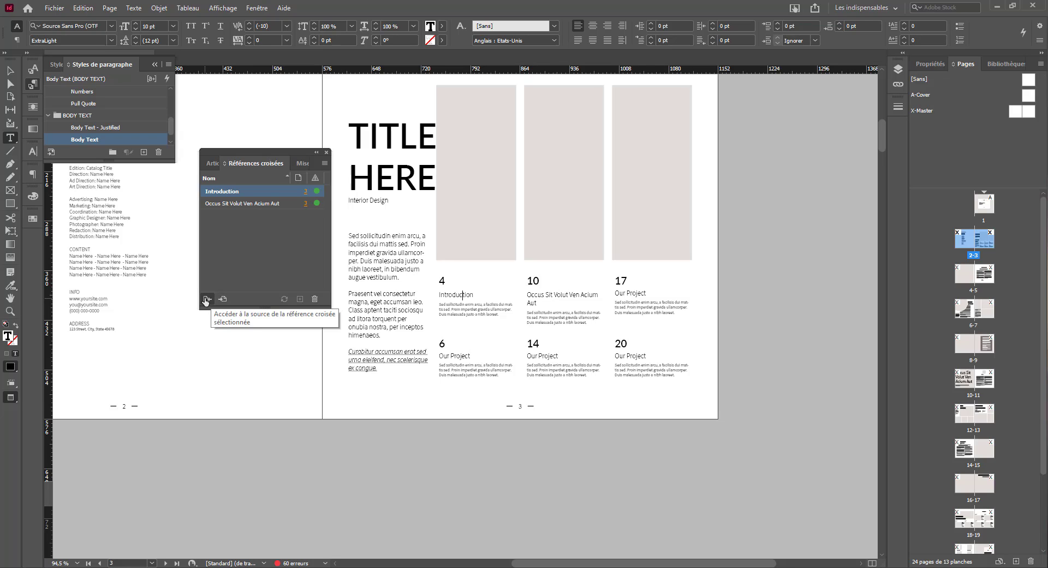
pyautogui.click(222, 299)
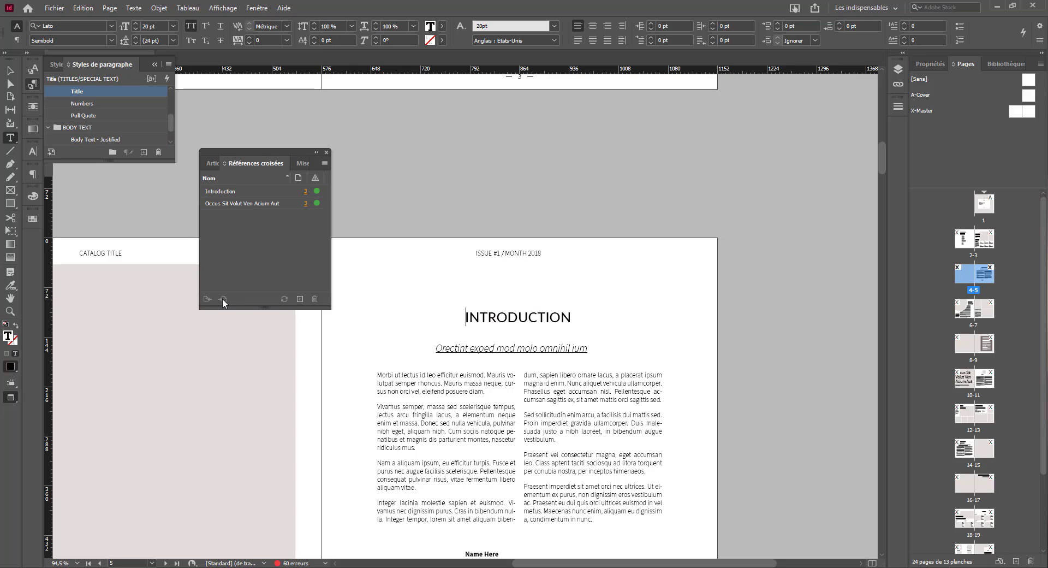
pyautogui.doubleClick(534, 317)
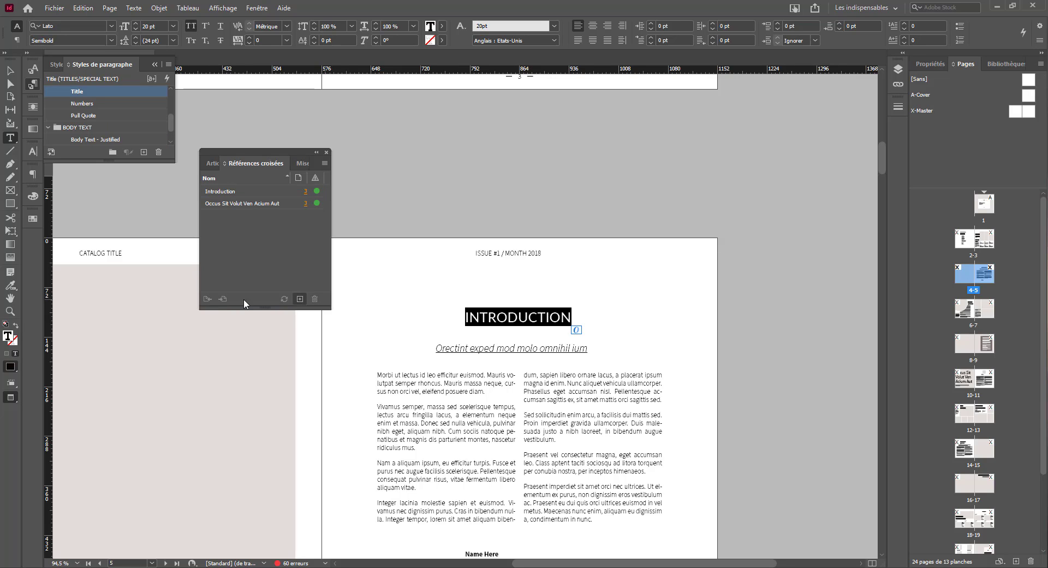
pyautogui.click(207, 299)
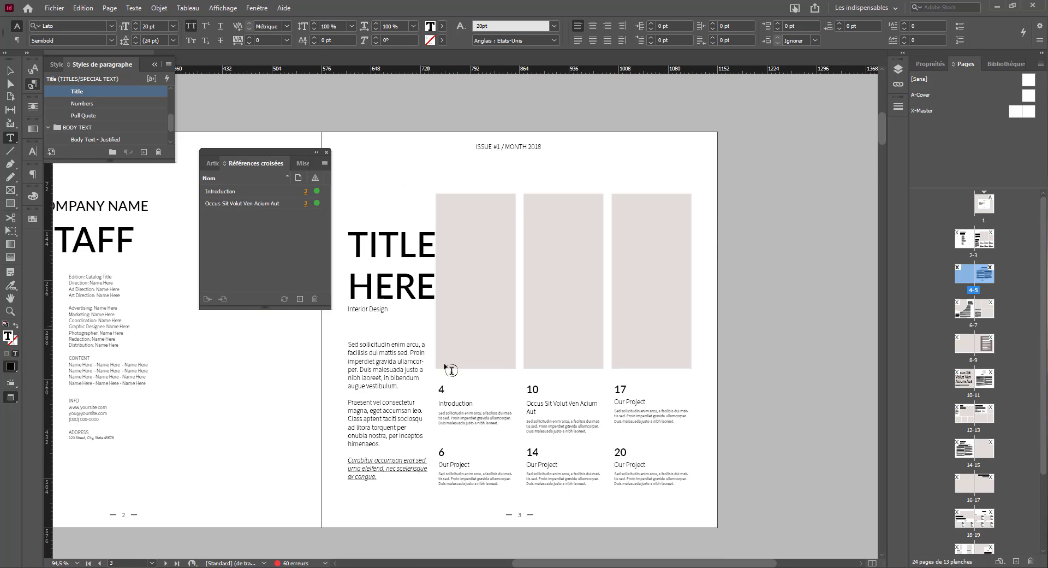
pyautogui.click(456, 404)
# - Select the Introduction cross-reference in the list and test going to its target, to its source and to its target again
pyautogui.click(236, 203)
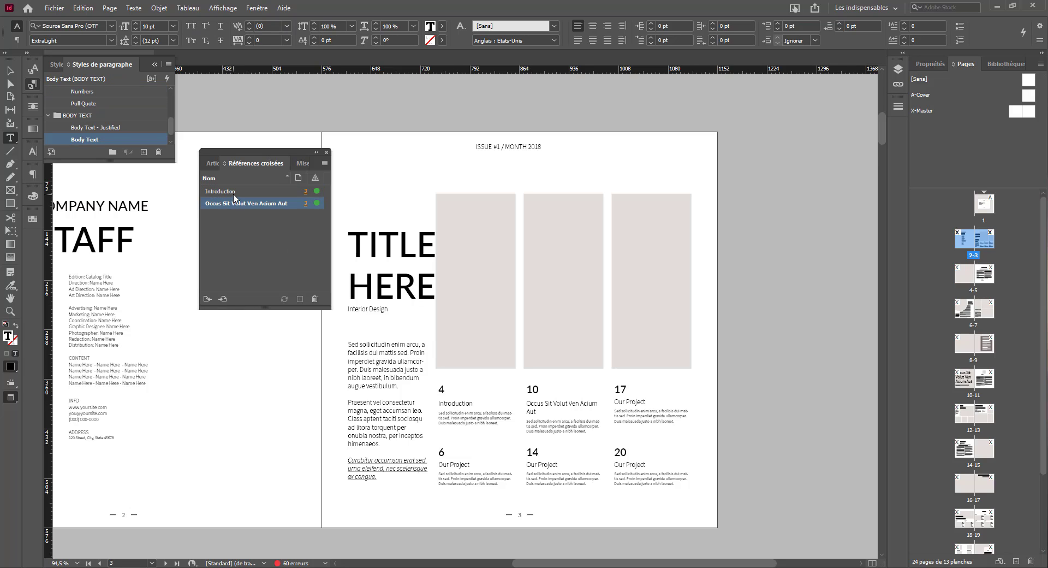
pyautogui.click(235, 191)
pyautogui.click(222, 299)
pyautogui.click(229, 196)
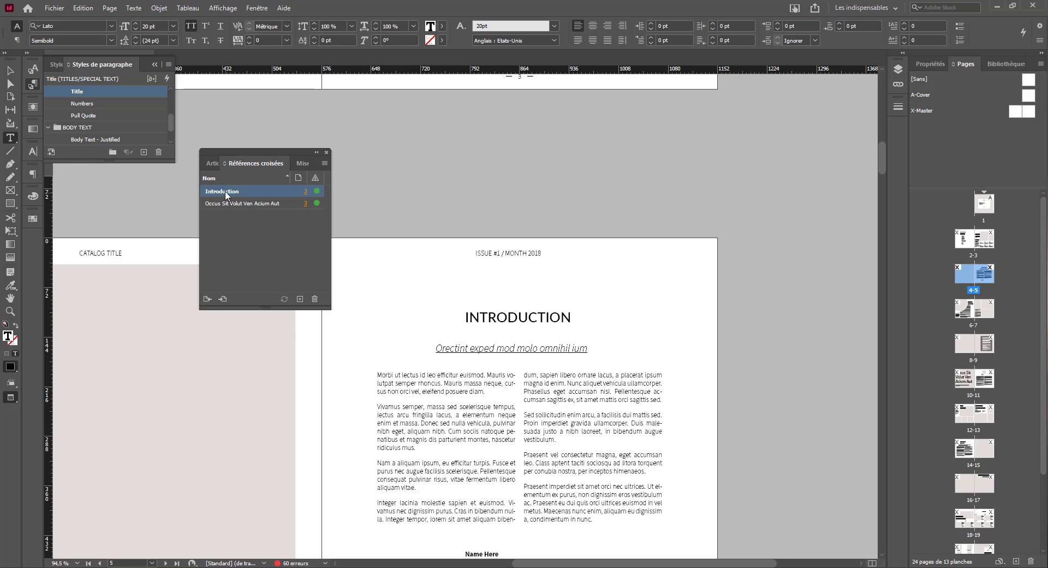
pyautogui.click(207, 299)
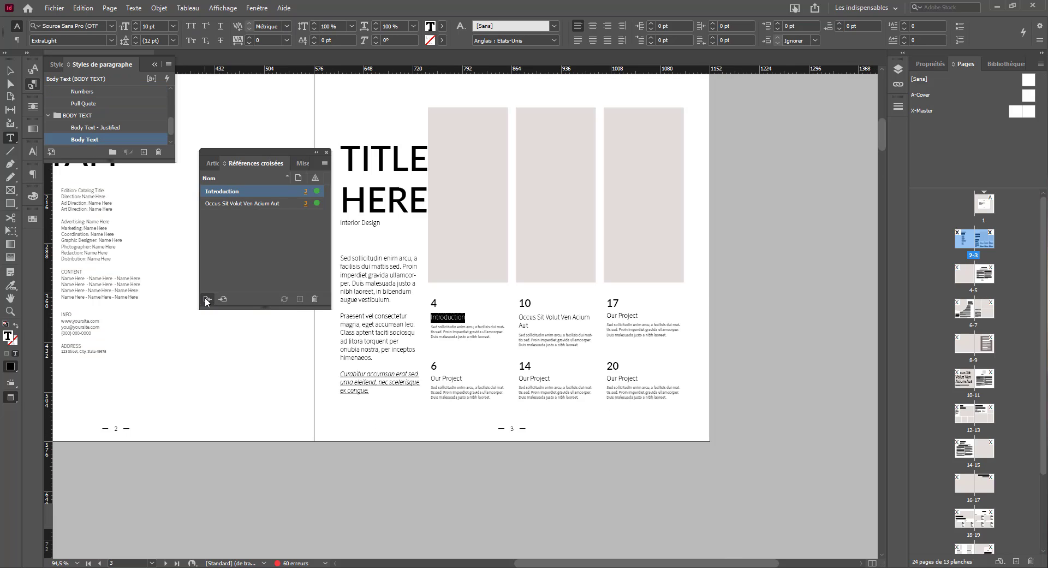
pyautogui.click(317, 191)
pyautogui.click(316, 203)
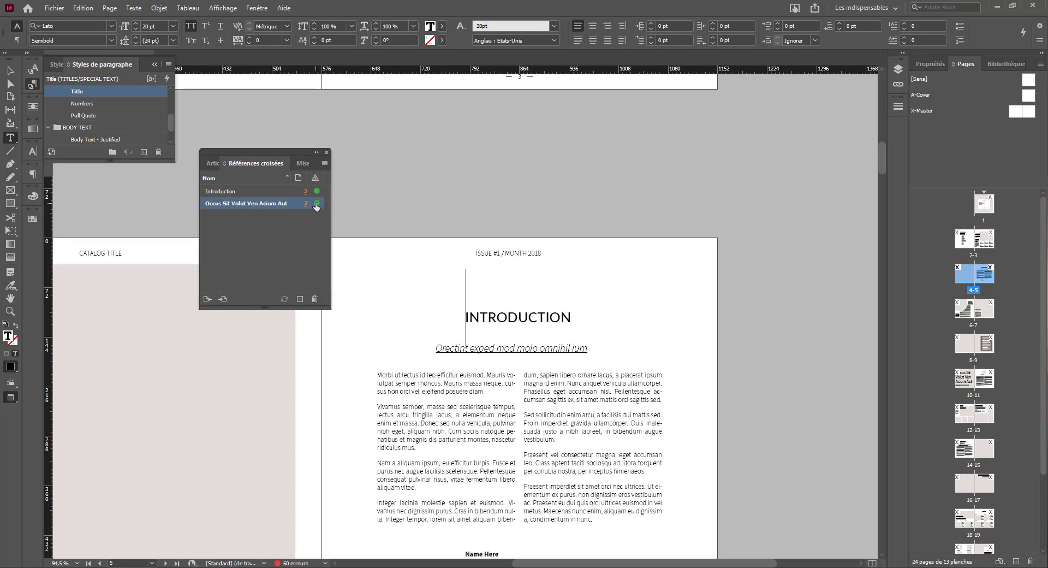
pyautogui.click(317, 191)
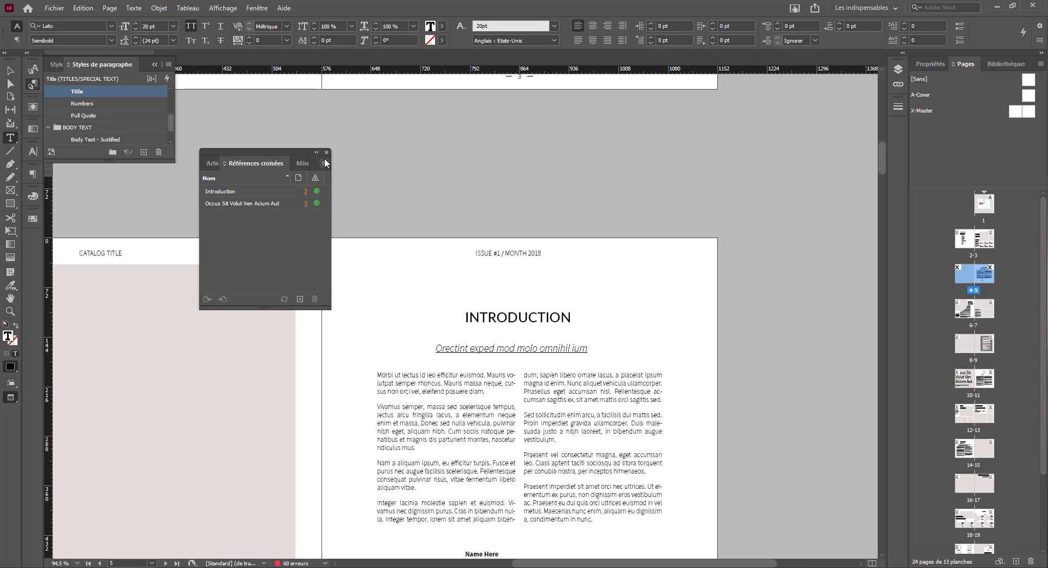
pyautogui.click(325, 163)
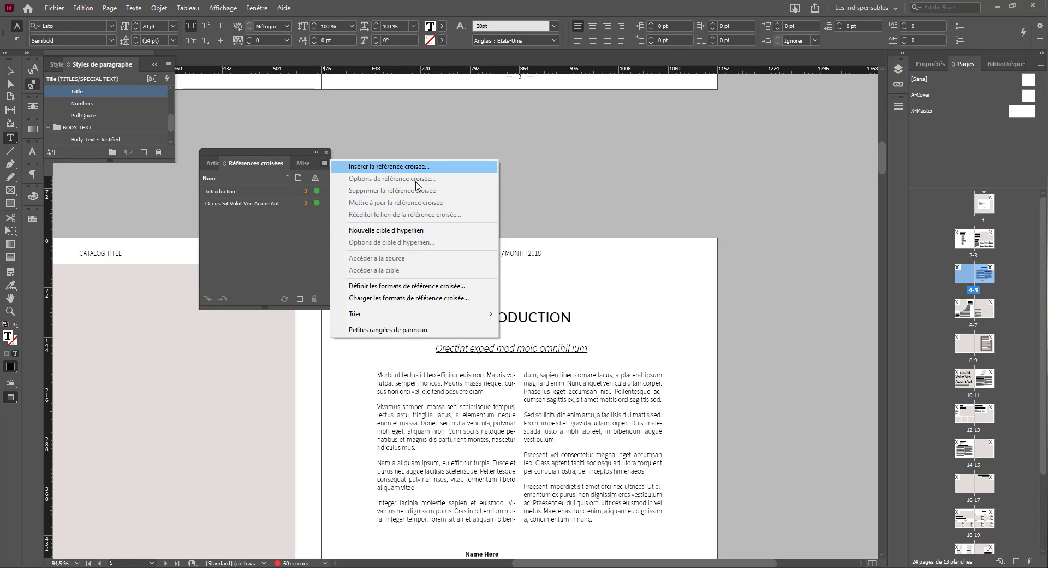
pyautogui.click(274, 196)
pyautogui.click(272, 191)
pyautogui.click(324, 162)
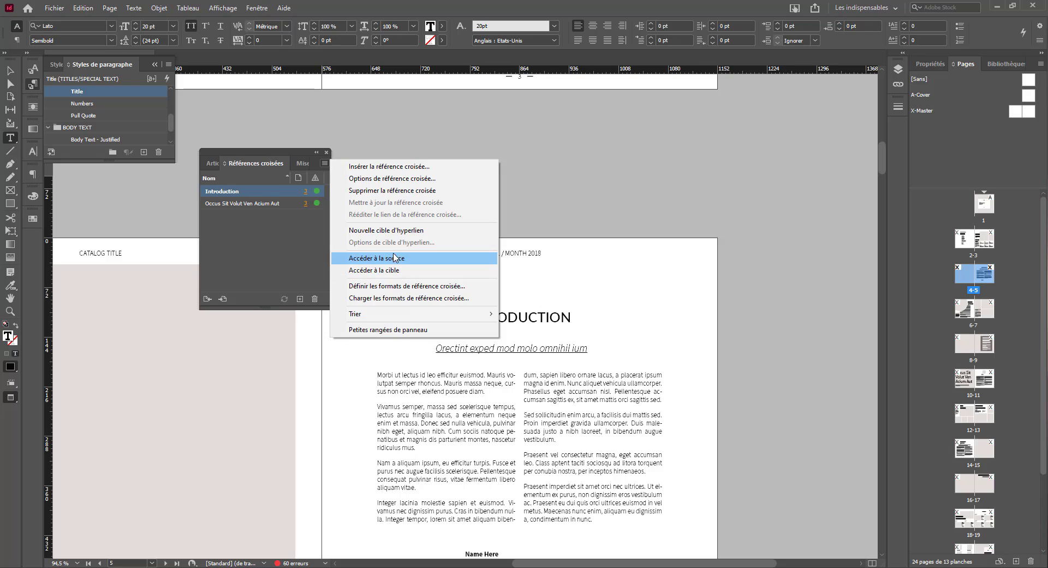
pyautogui.click(382, 231)
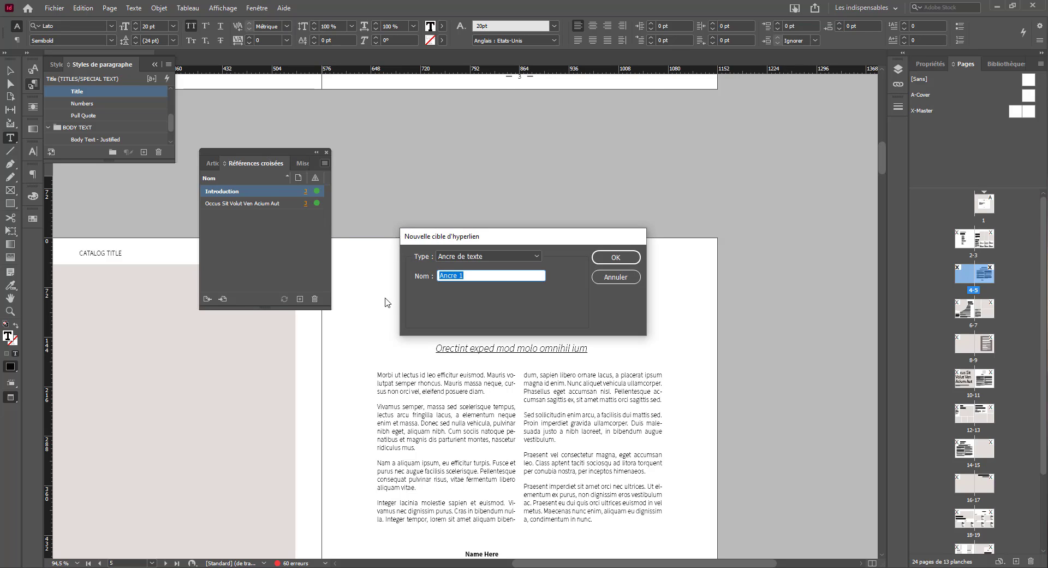
pyautogui.click(480, 257)
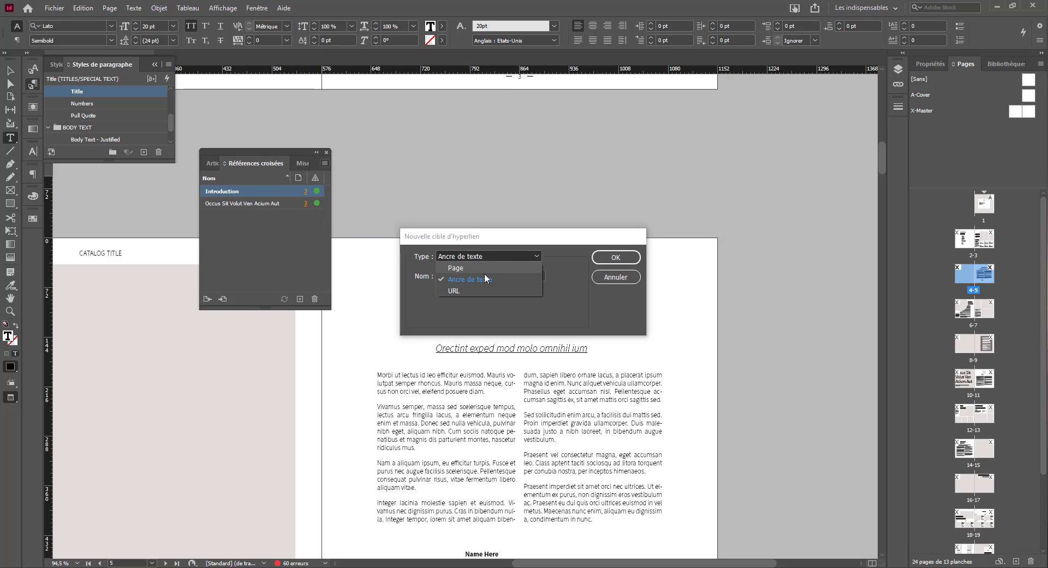
pyautogui.click(482, 278)
pyautogui.click(615, 277)
# - Create a text anchor hyperlink target named "Title or name" from the TITLE OR NAME heading on page 17
pyautogui.scroll(-4, 489, 359)
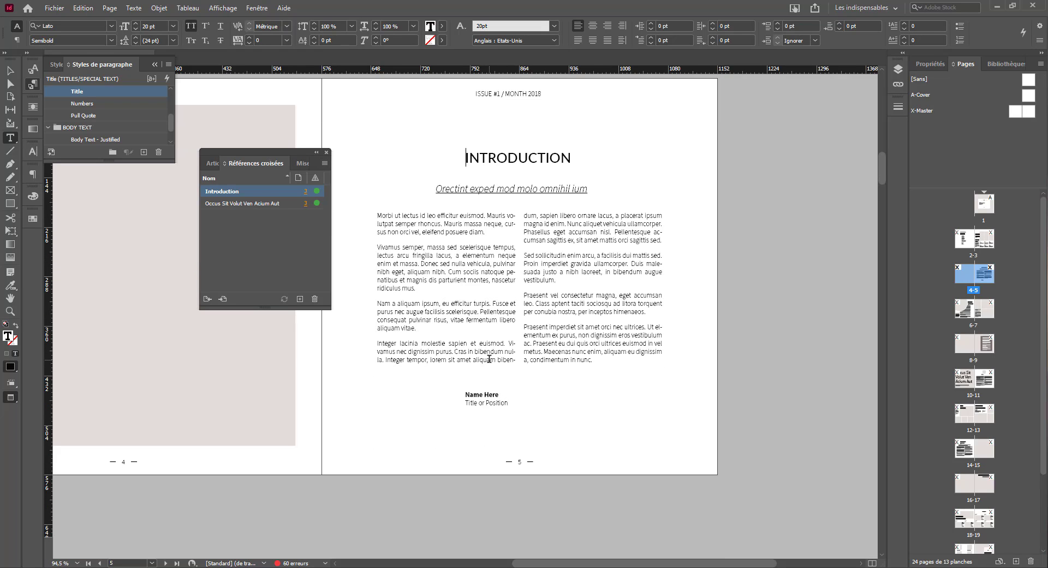
pyautogui.scroll(-1, 478, 359)
pyautogui.scroll(-20, 478, 358)
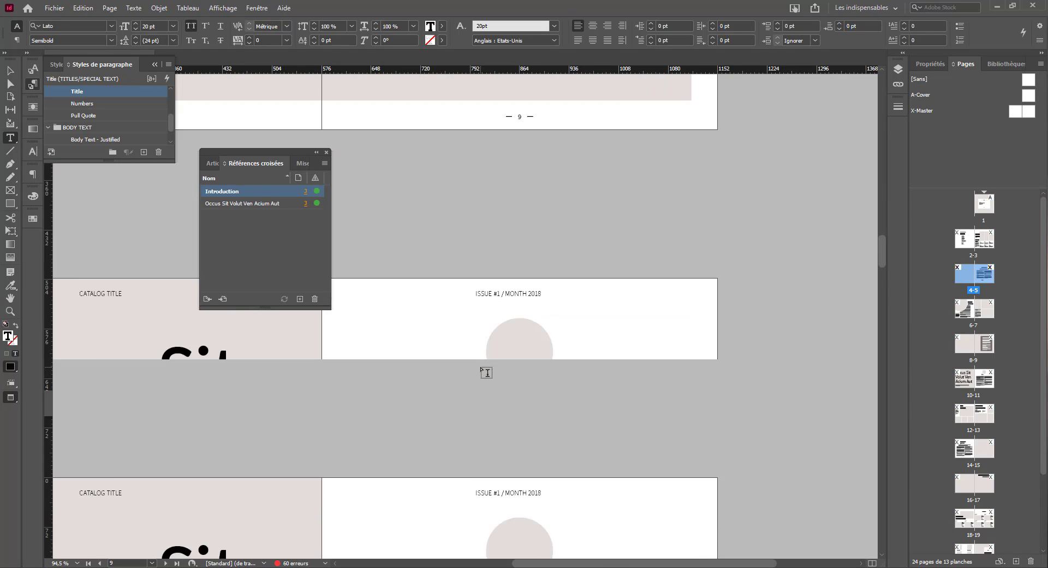
pyautogui.scroll(-5, 487, 372)
pyautogui.scroll(2, 485, 371)
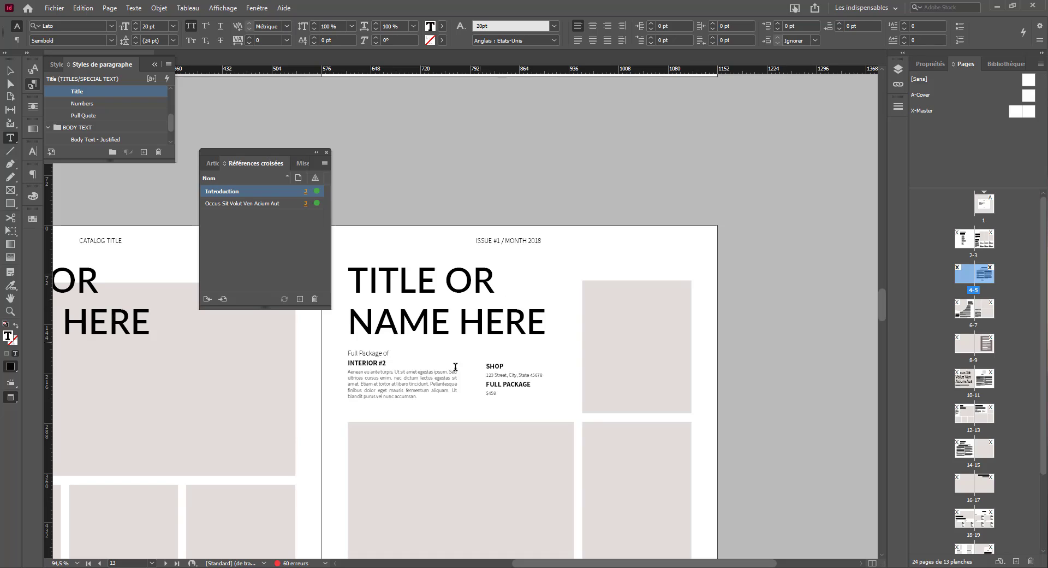
pyautogui.scroll(-1, 455, 366)
pyautogui.moveTo(881, 306); pyautogui.dragTo(870, 274)
pyautogui.scroll(-15, 870, 274)
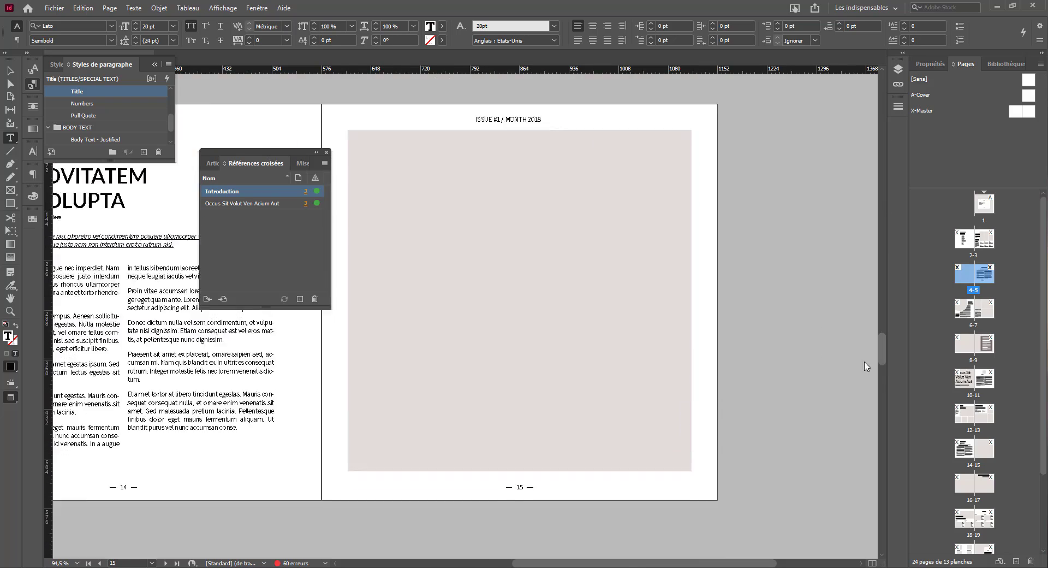
pyautogui.scroll(-3, 862, 389)
pyautogui.scroll(2, 861, 391)
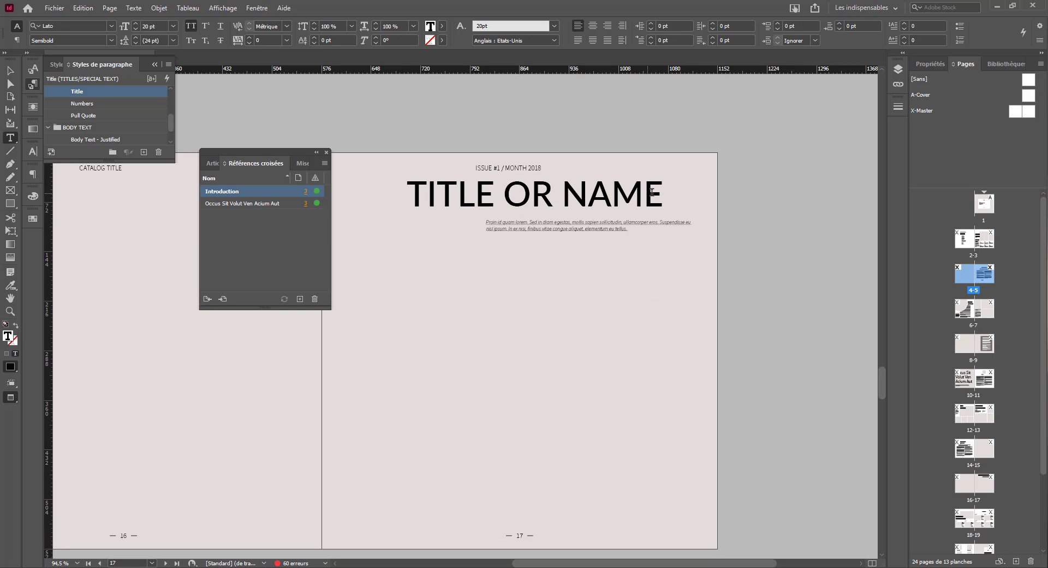
pyautogui.moveTo(659, 193); pyautogui.dragTo(396, 199)
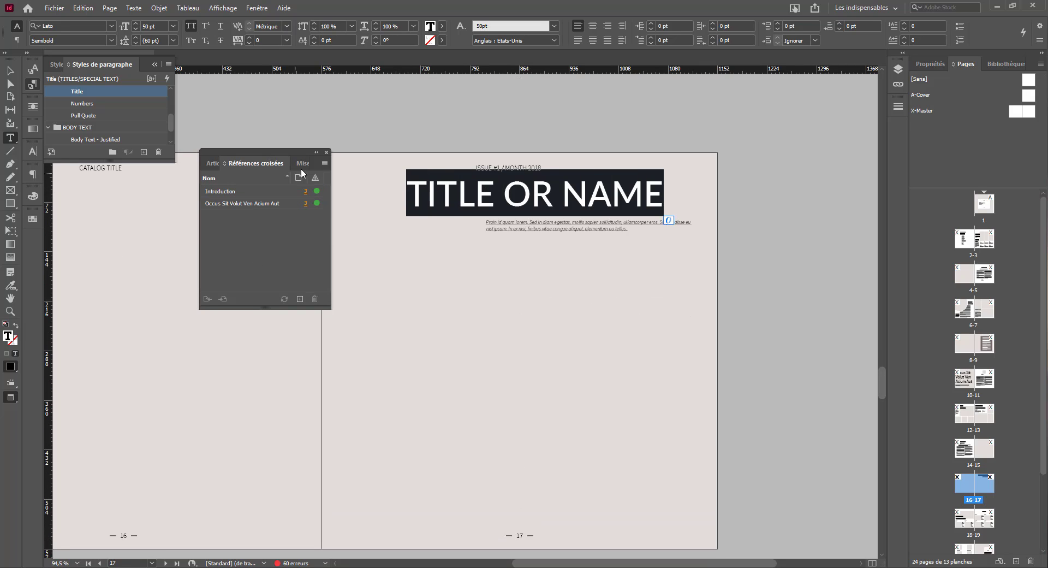
pyautogui.click(325, 163)
pyautogui.click(363, 231)
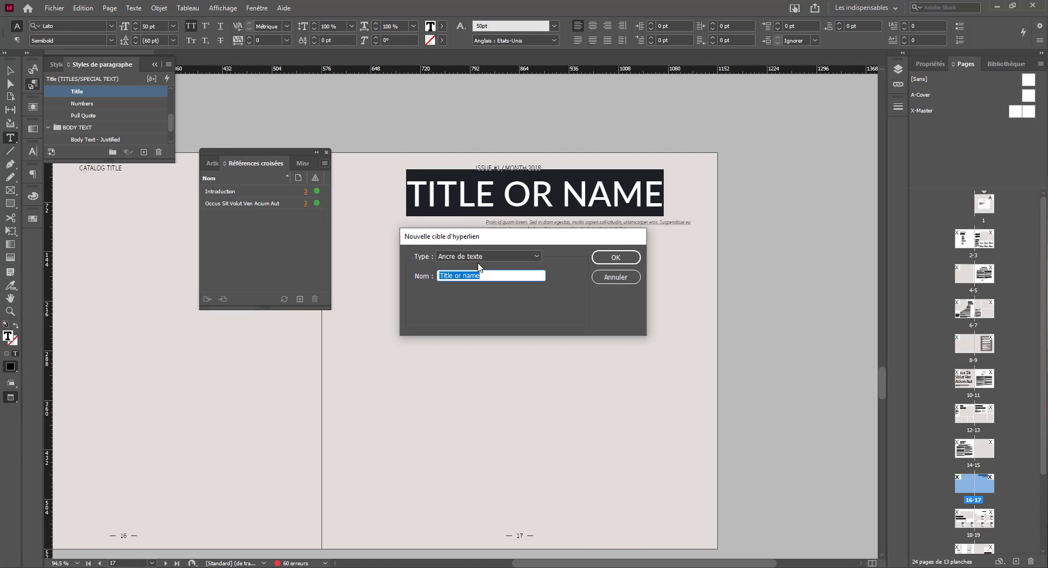
pyautogui.click(616, 257)
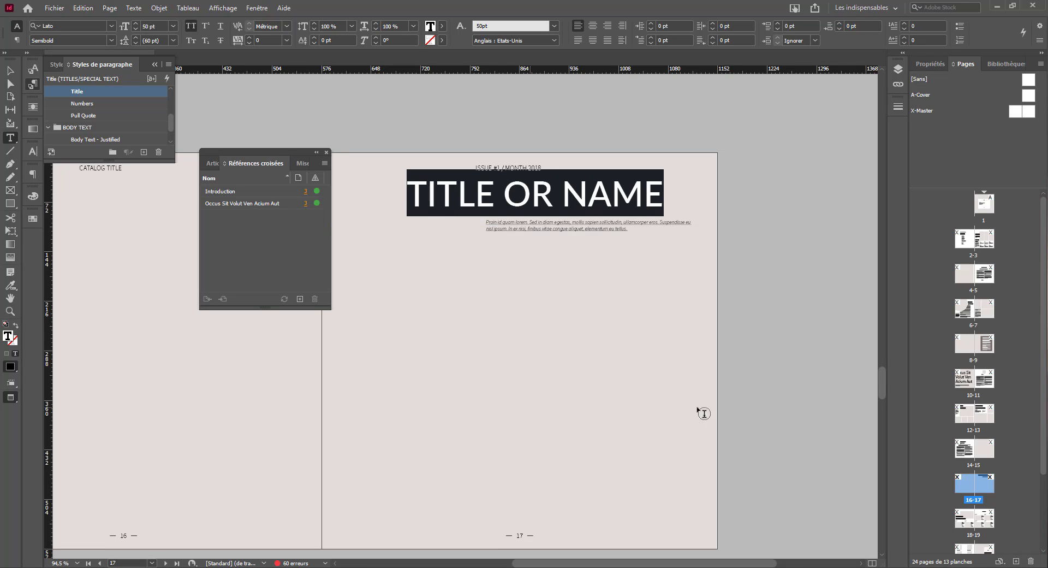
# - Replace "Our Project" under number 17 on page 3 with a cross-reference to the "Title or name" text anchor, in Paragraph Text format
pyautogui.scroll(3, 697, 411)
pyautogui.moveTo(884, 371); pyautogui.dragTo(864, 141)
pyautogui.moveTo(647, 232); pyautogui.dragTo(615, 233)
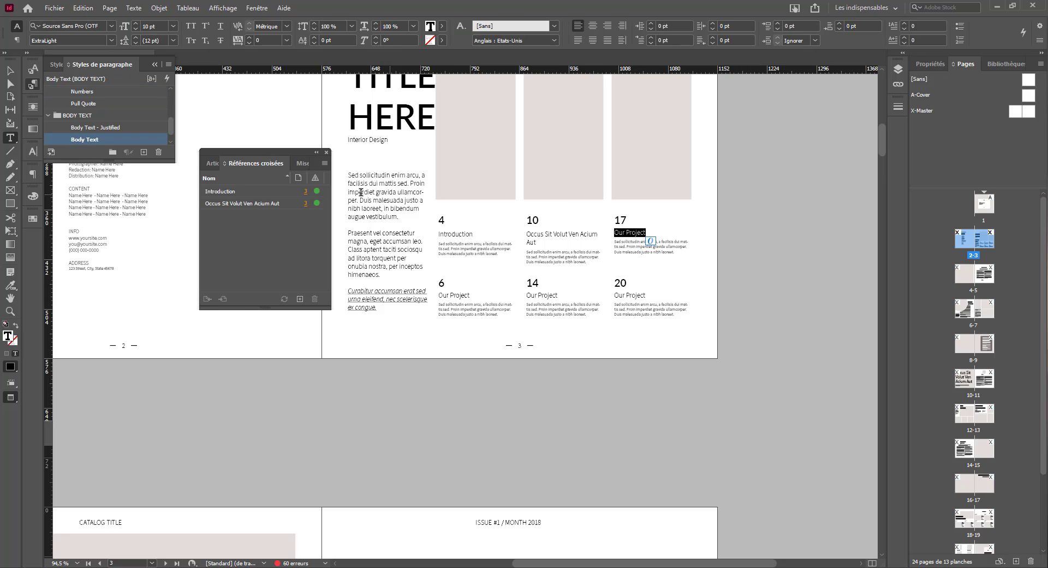
pyautogui.click(299, 299)
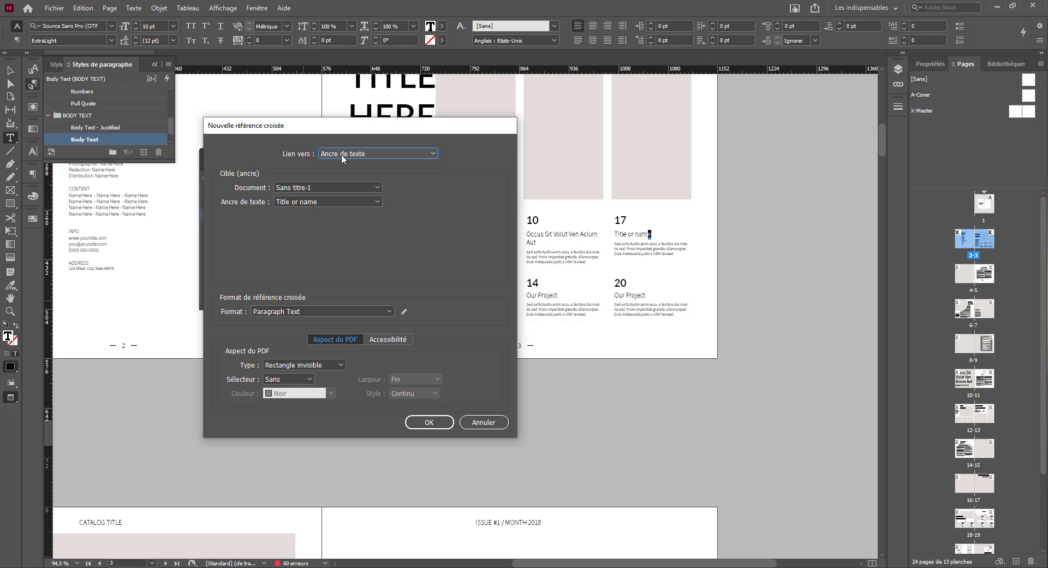
pyautogui.click(326, 201)
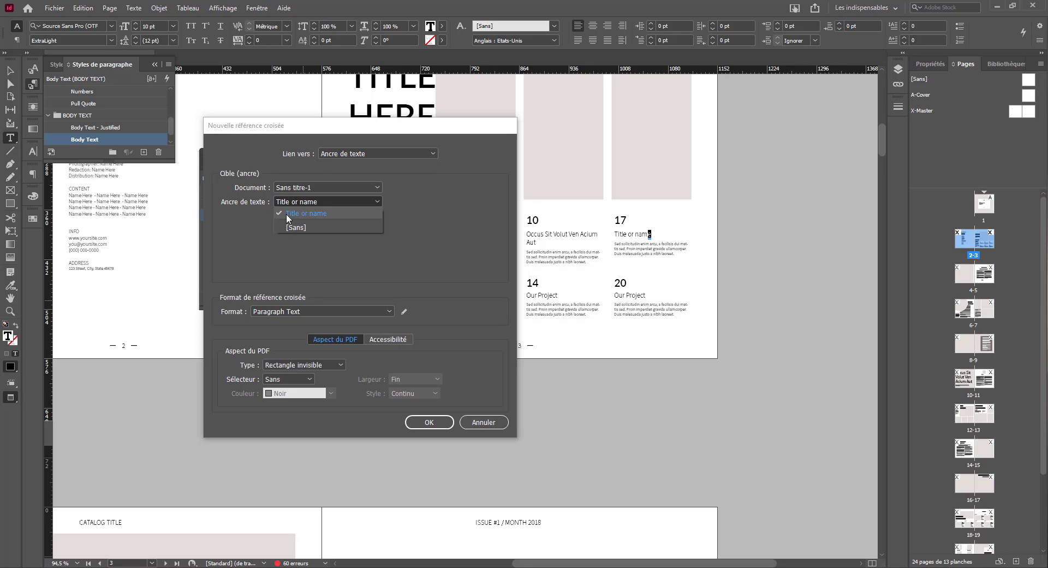
pyautogui.click(306, 216)
pyautogui.click(418, 421)
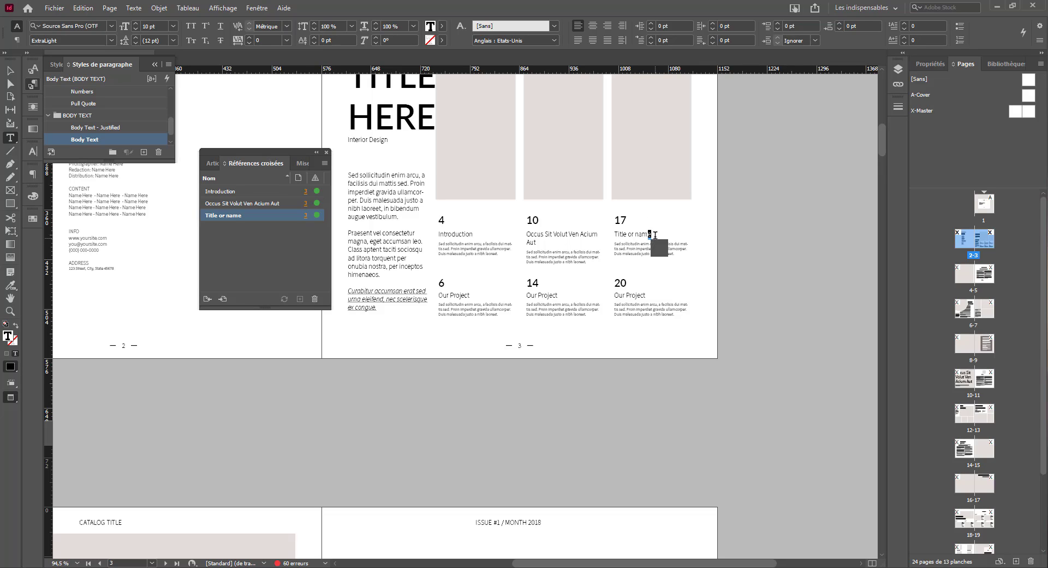
pyautogui.click(653, 230)
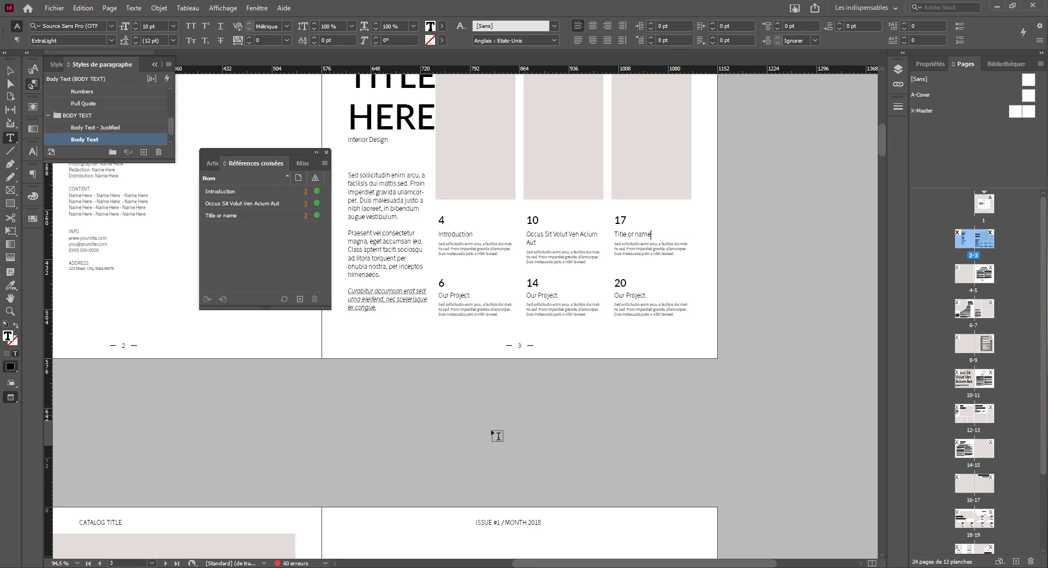
# - Close the Cross-References panel and return to the contents on page 3
pyautogui.click(323, 163)
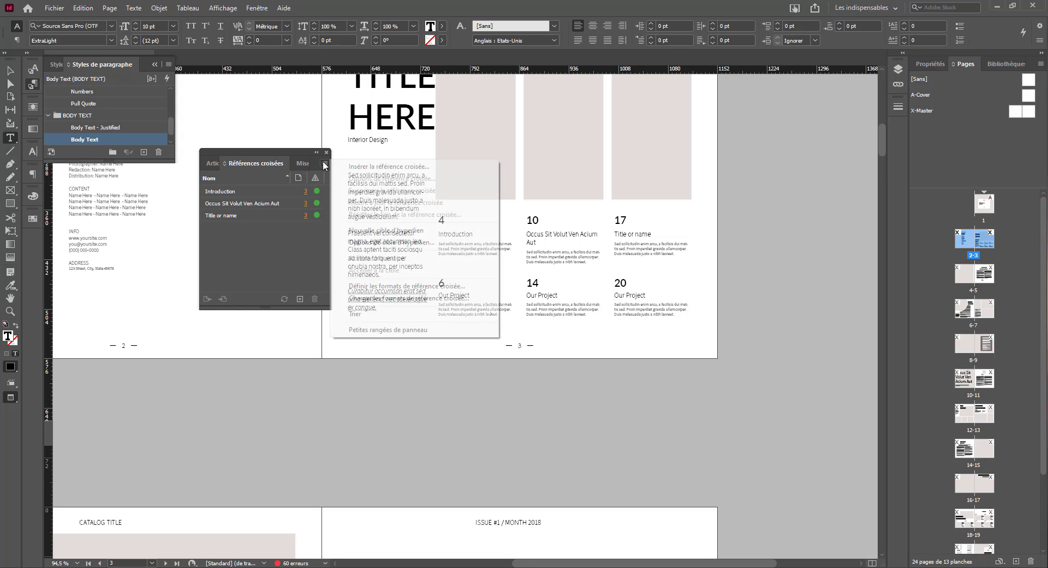
pyautogui.click(323, 164)
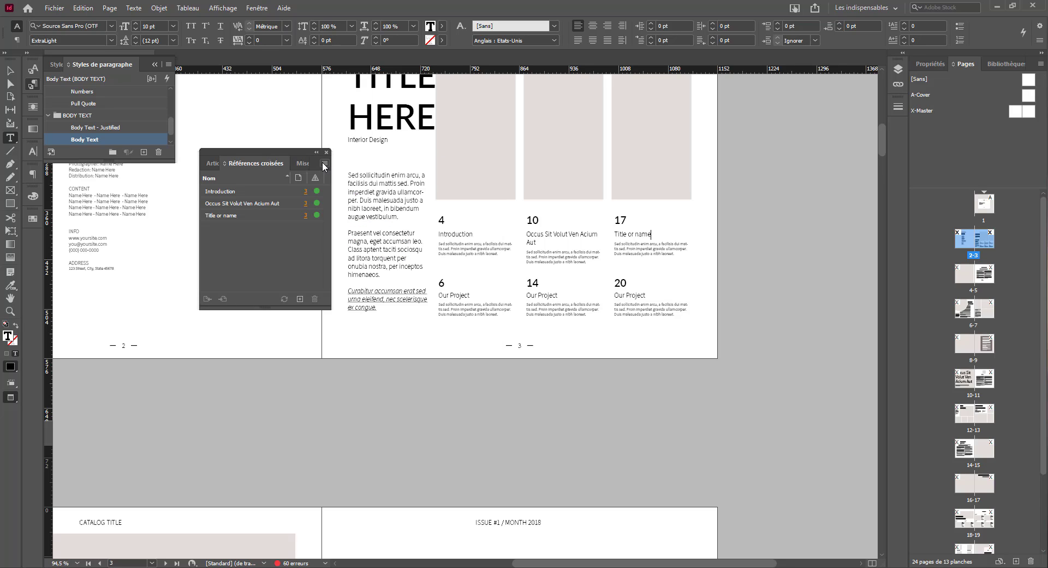
pyautogui.click(327, 152)
pyautogui.scroll(3, 340, 322)
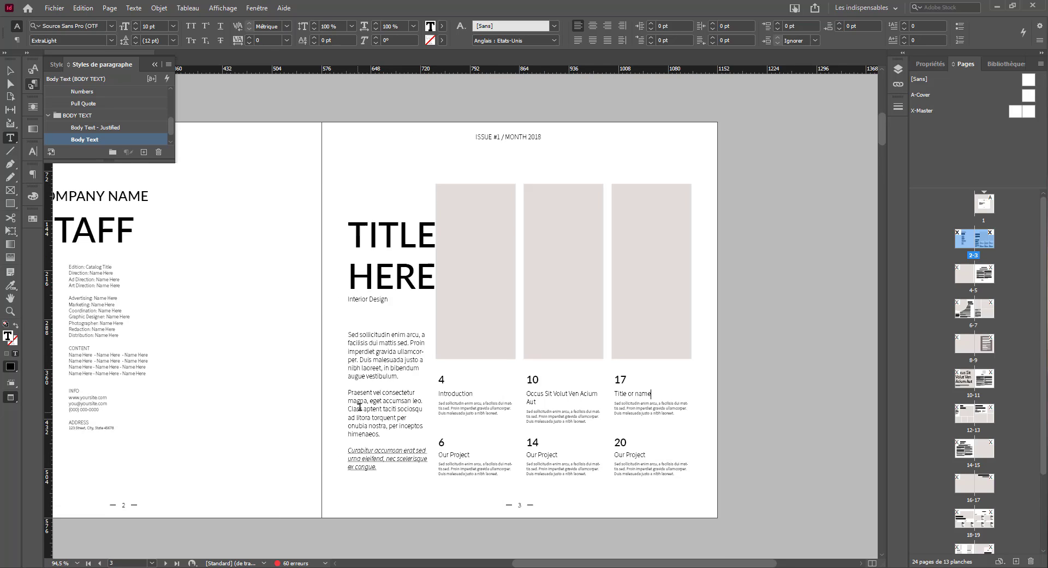